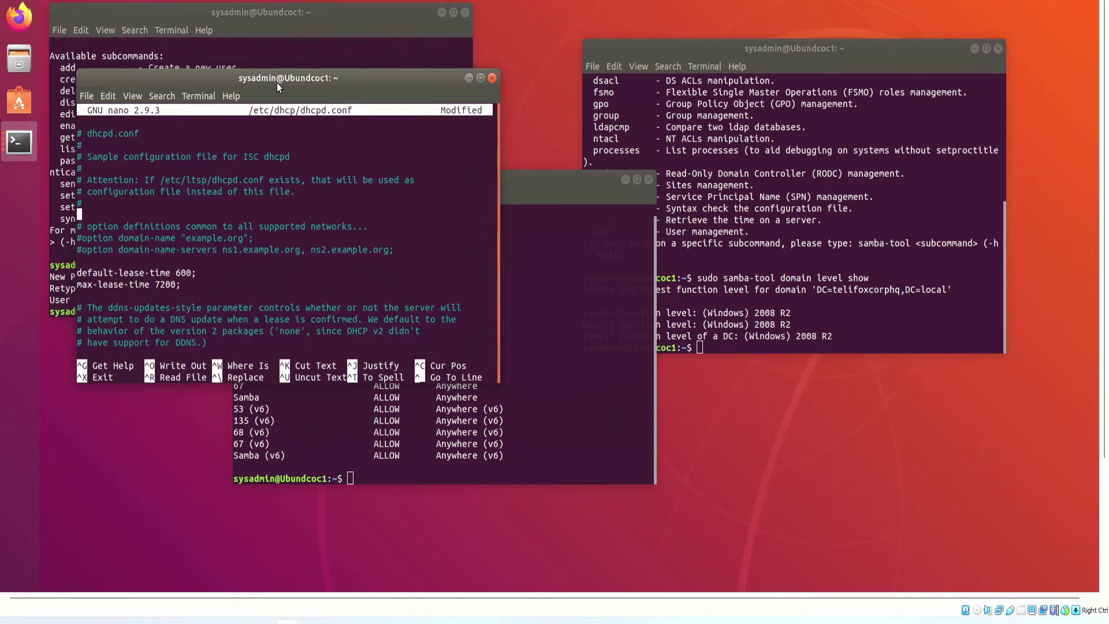
# Step: Arrange the dhcpd.conf editor, samba user, firewall status and domain level terminal windows
pyautogui.moveTo(277, 82); pyautogui.dragTo(267, 71)
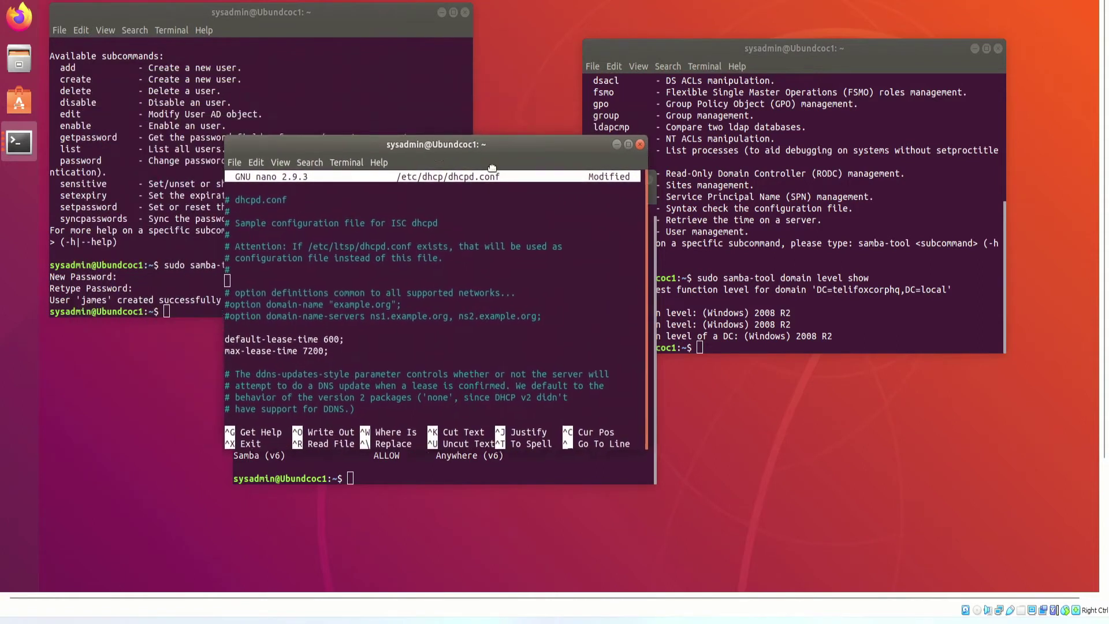
pyautogui.click(276, 21)
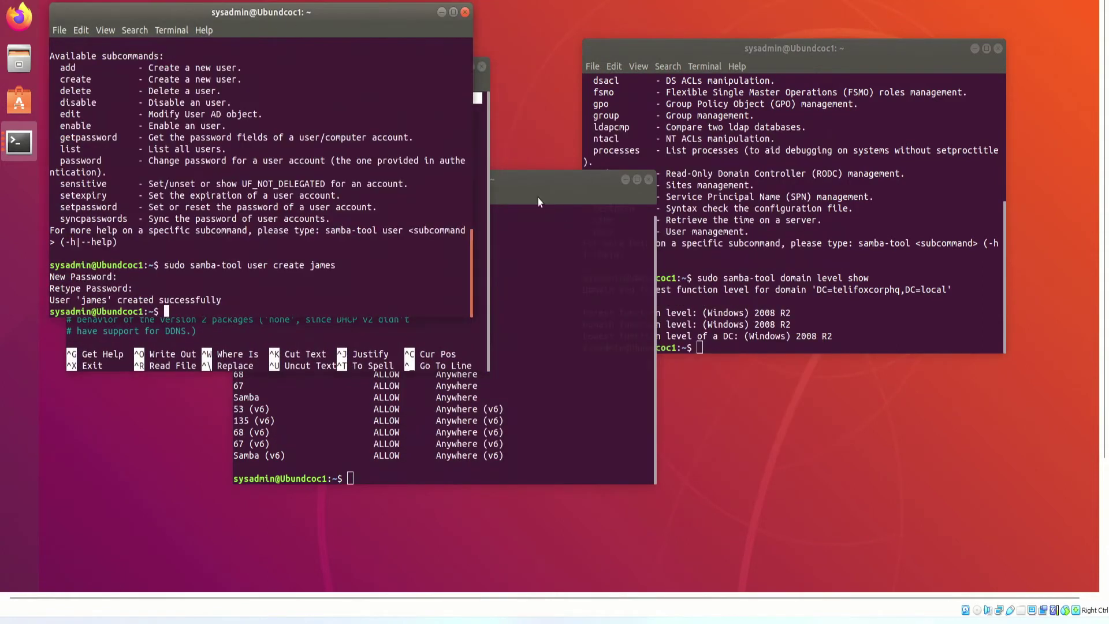
pyautogui.moveTo(539, 198); pyautogui.dragTo(363, 83)
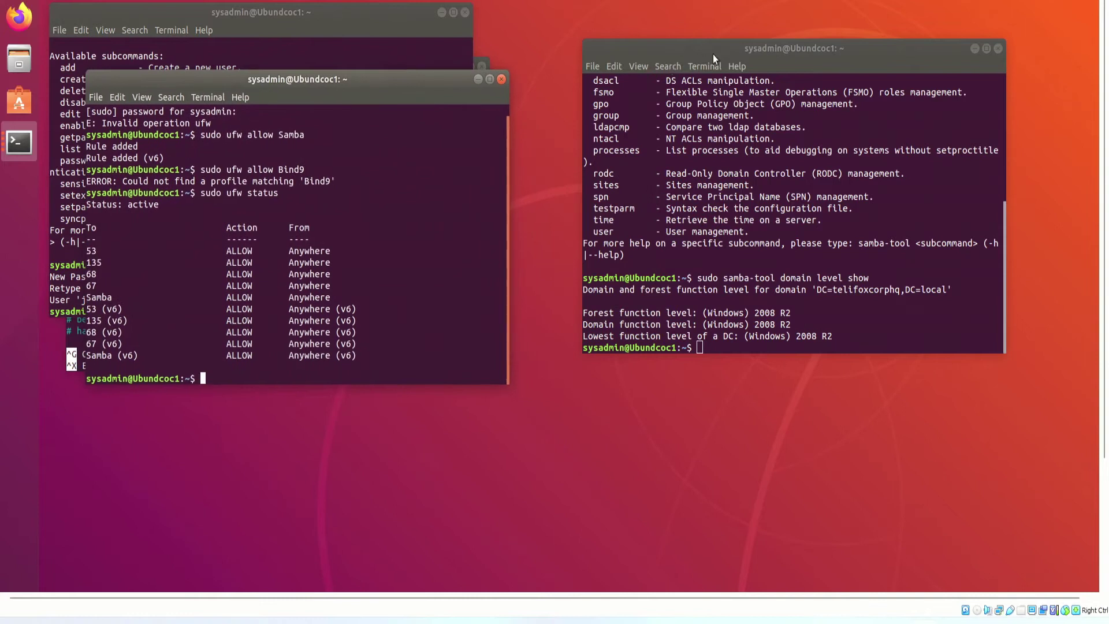
pyautogui.click(713, 55)
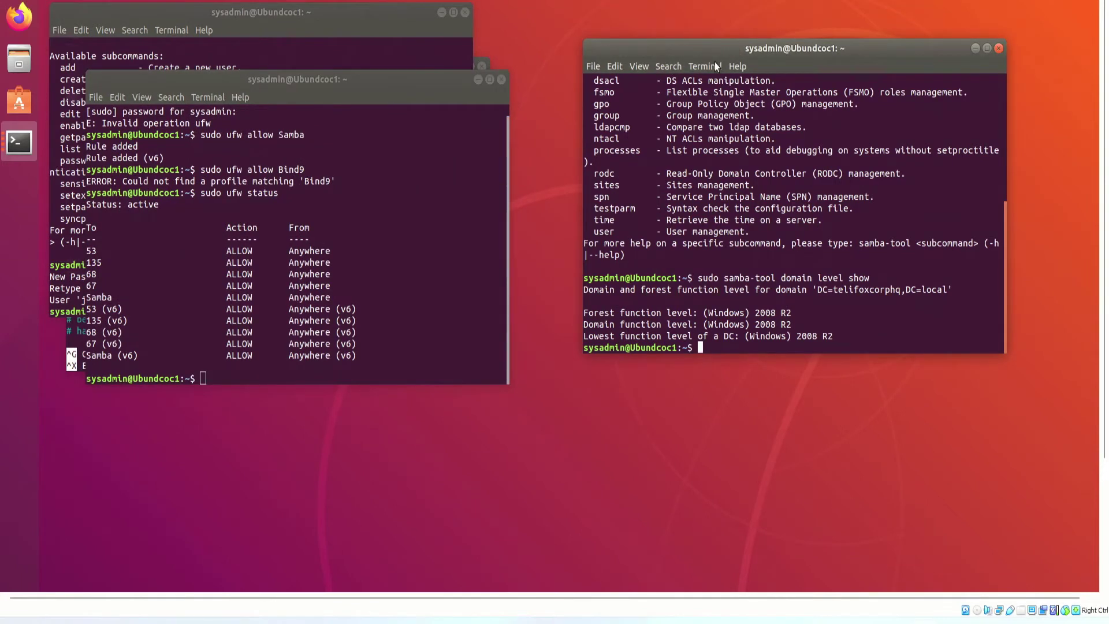
pyautogui.moveTo(714, 54); pyautogui.dragTo(631, 16)
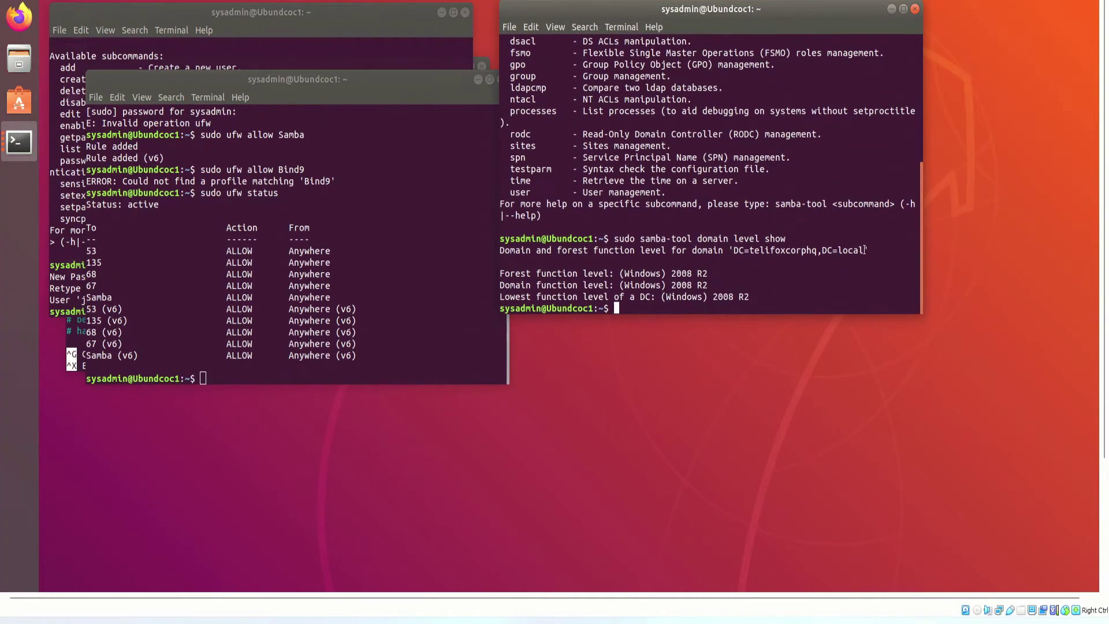
# Step: Highlight the domain name and the forest functional level 2008 R2 in the samba-tool output
pyautogui.moveTo(867, 251); pyautogui.dragTo(752, 250)
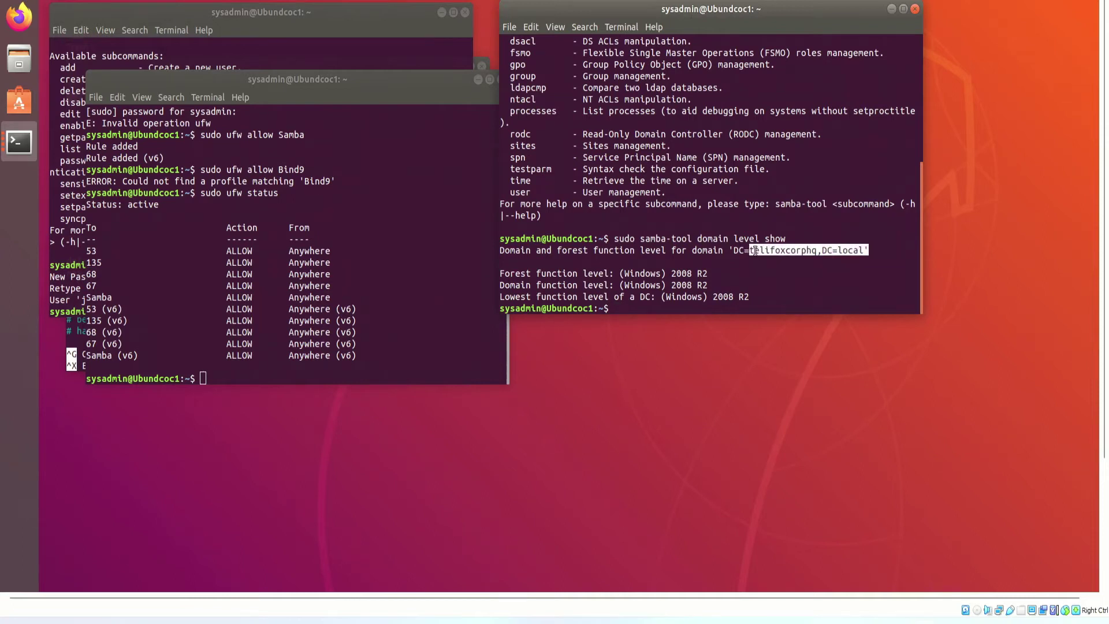
pyautogui.click(871, 249)
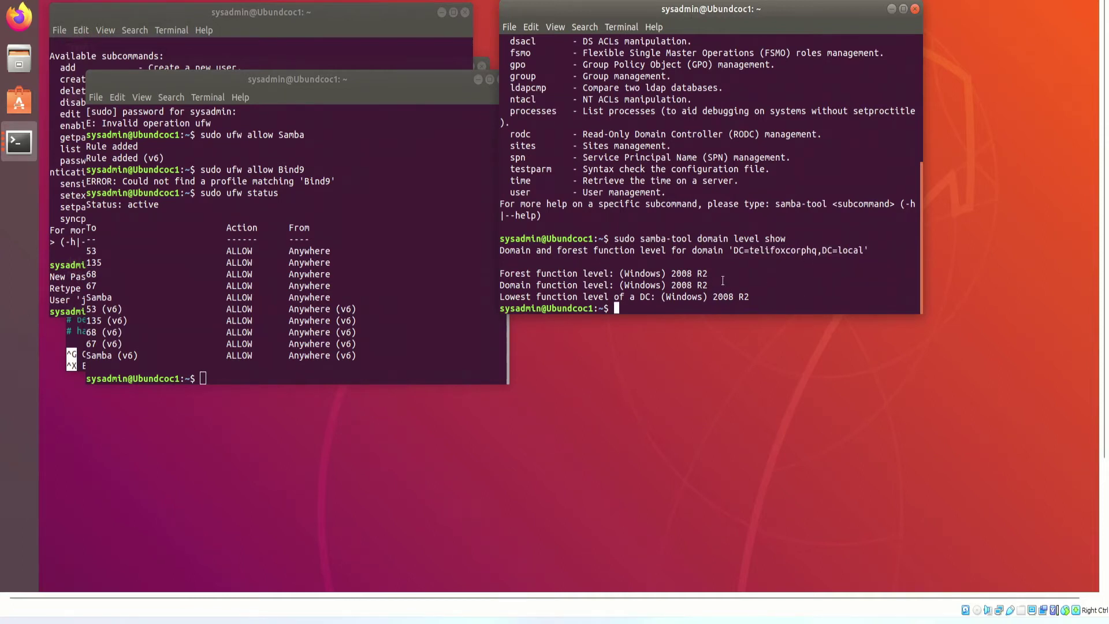
pyautogui.moveTo(709, 273); pyautogui.dragTo(662, 273)
pyautogui.moveTo(707, 5)
pyautogui.mouseDown()
pyautogui.moveTo(761, 44)
pyautogui.moveTo(770, 20)
pyautogui.moveTo(731, 6)
pyautogui.mouseUp()
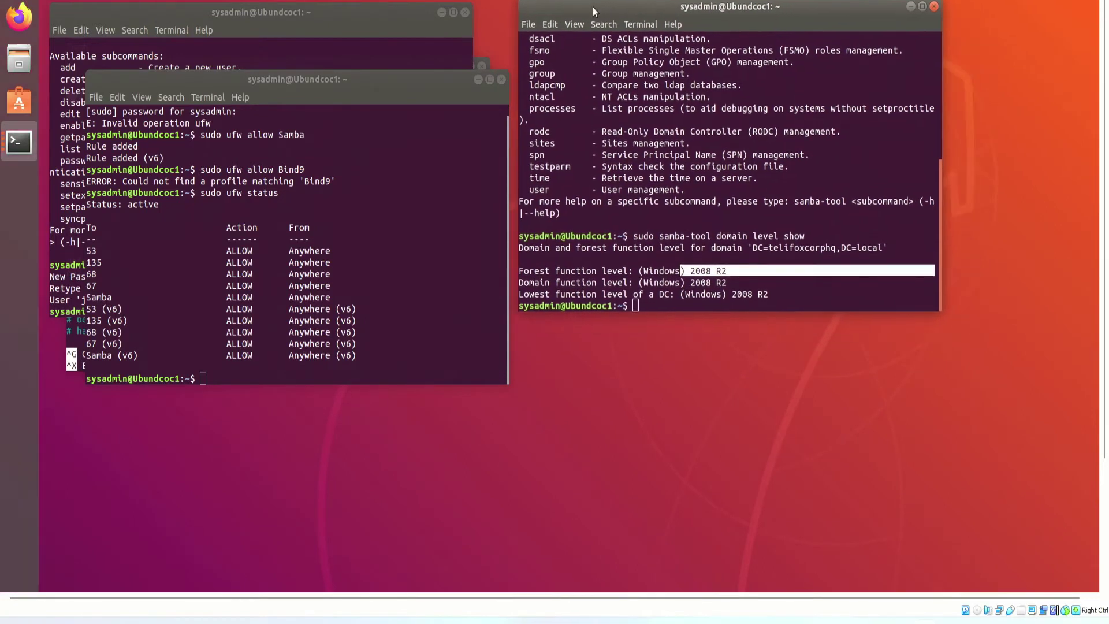
# Step: Close the domain level terminal and move the firewall status terminal up and right
pyautogui.click(934, 7)
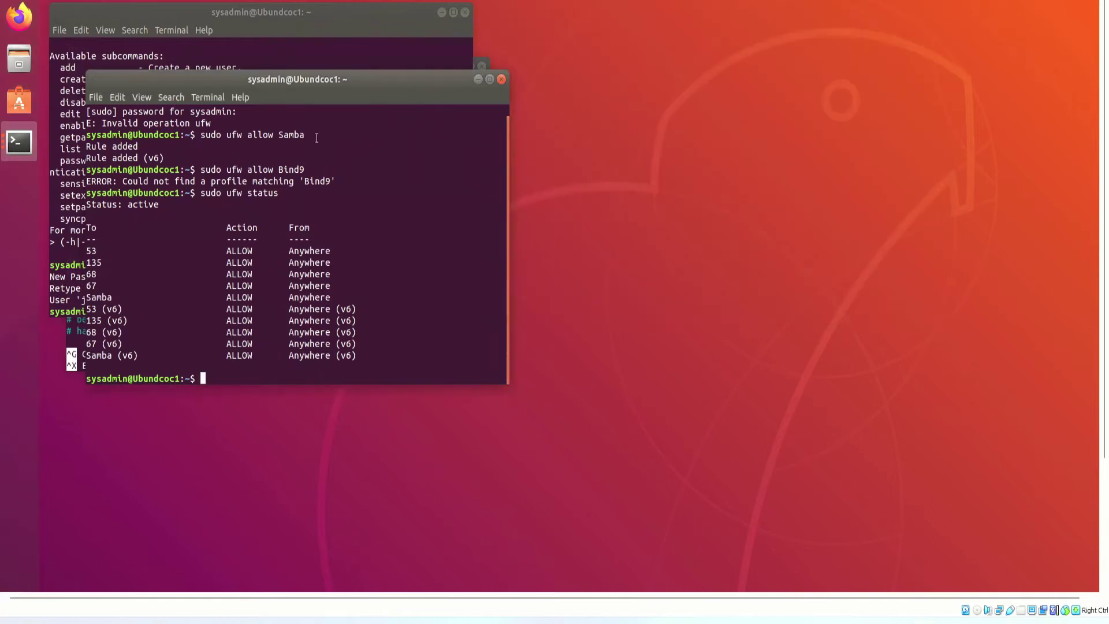
pyautogui.moveTo(483, 80)
pyautogui.mouseDown()
pyautogui.moveTo(688, 80)
pyautogui.moveTo(919, 30)
pyautogui.mouseUp()
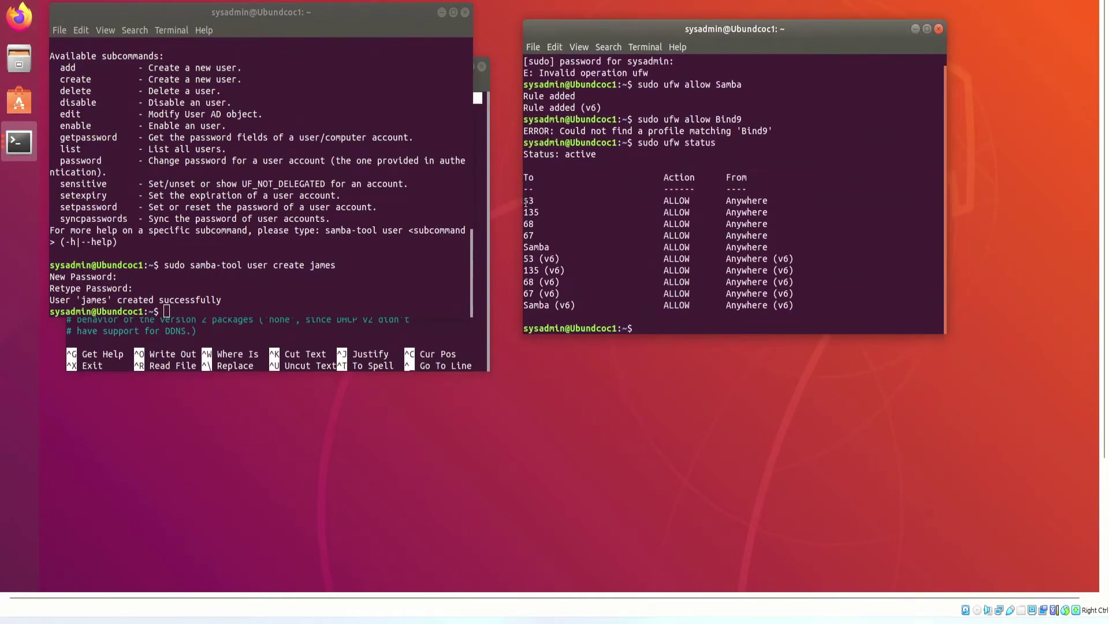
pyautogui.moveTo(524, 200)
pyautogui.mouseDown()
pyautogui.moveTo(542, 212)
pyautogui.moveTo(576, 304)
pyautogui.mouseUp()
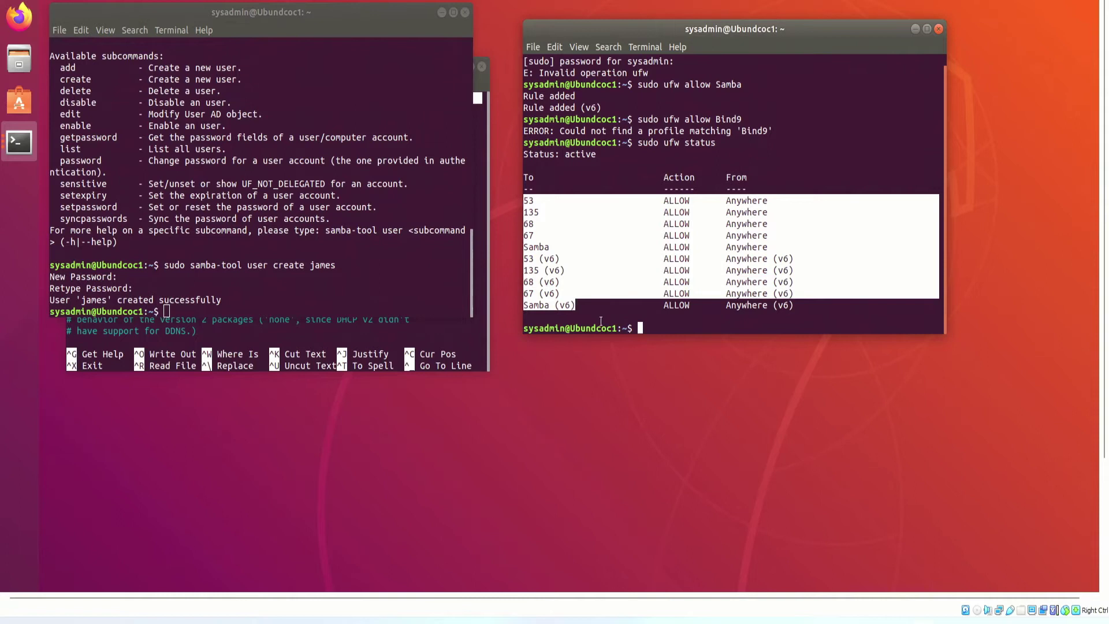
# Step: Highlight the allowed firewall rules in the ufw status list, including port 67
pyautogui.click(587, 308)
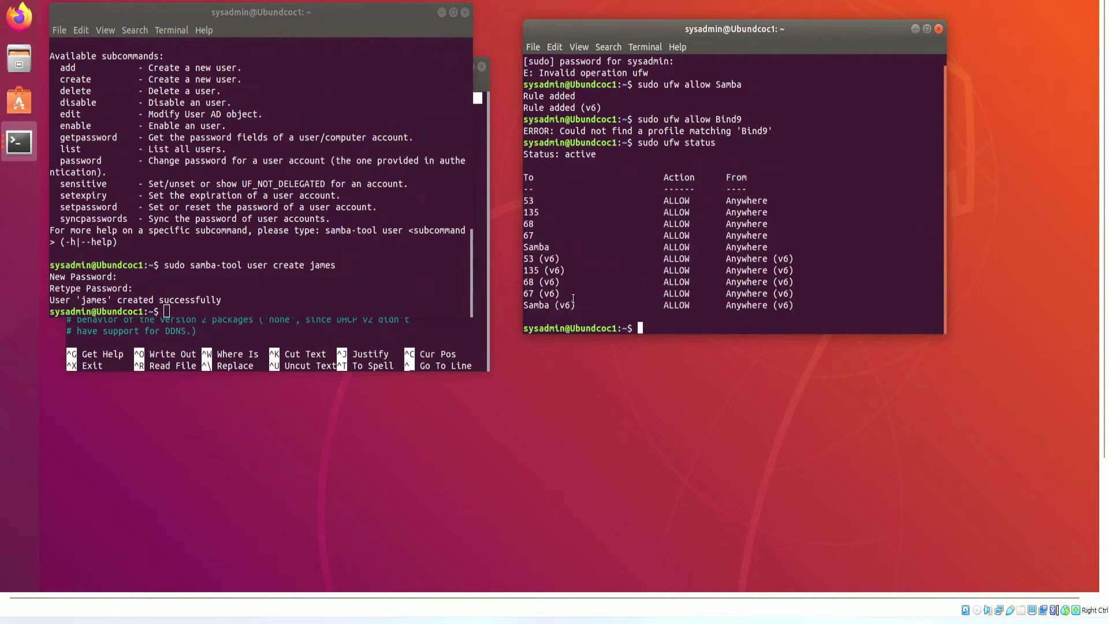
pyautogui.doubleClick(526, 281)
pyautogui.click(526, 286)
pyautogui.moveTo(523, 293); pyautogui.dragTo(537, 294)
pyautogui.moveTo(642, 26); pyautogui.dragTo(613, 23)
# Step: Close the firewall status and samba user terminals and centre the dhcpd.conf editor
pyautogui.click(909, 24)
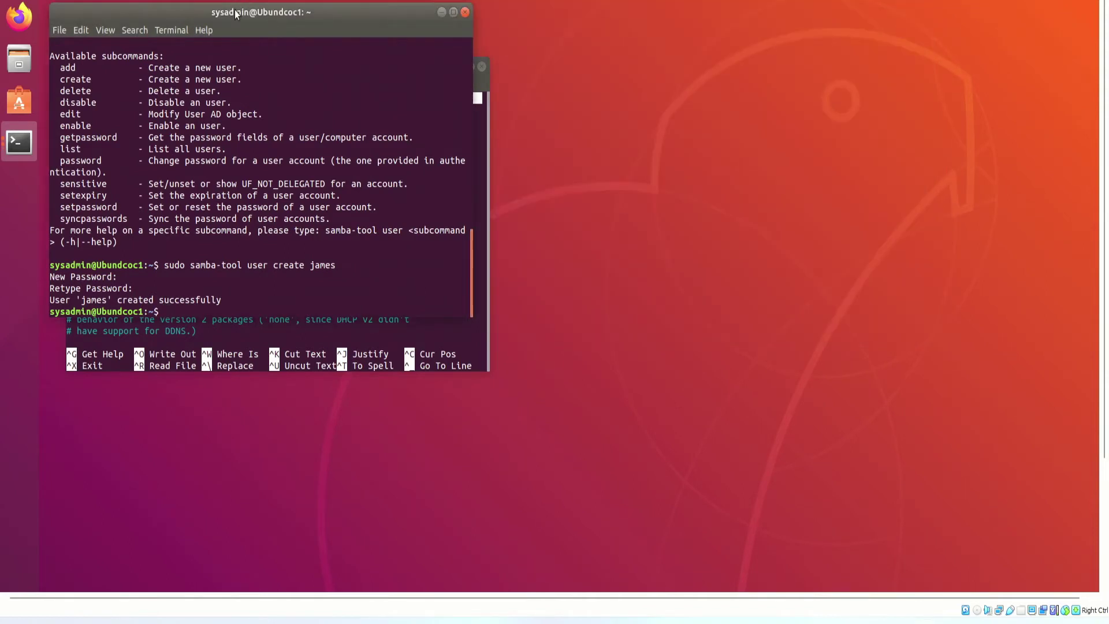
pyautogui.moveTo(236, 13); pyautogui.dragTo(729, 22)
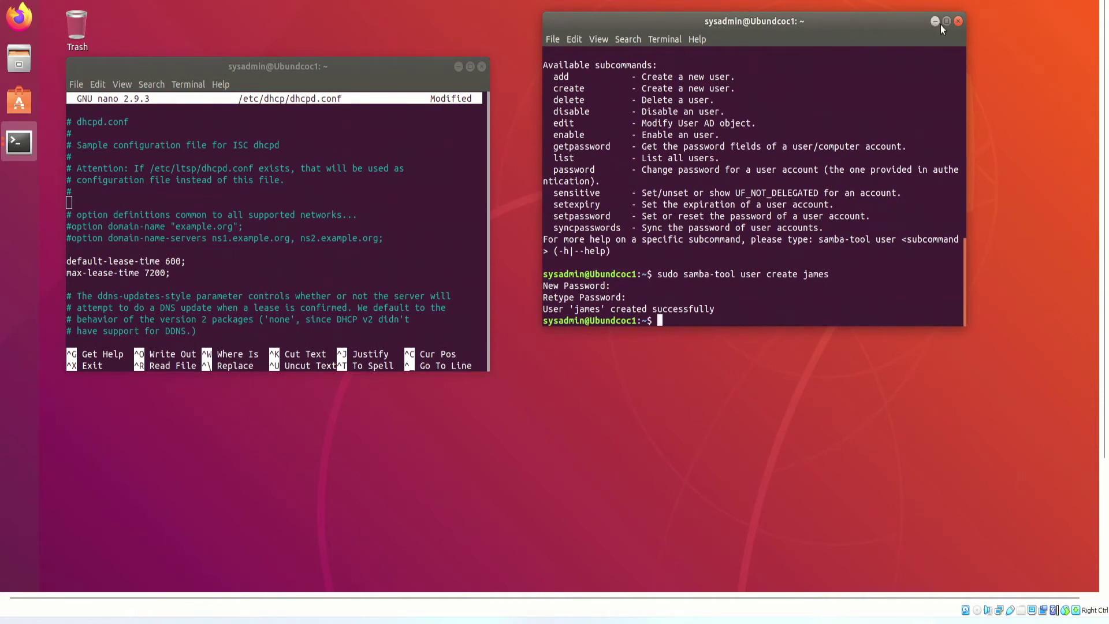
pyautogui.click(957, 21)
pyautogui.moveTo(277, 66); pyautogui.dragTo(556, 49)
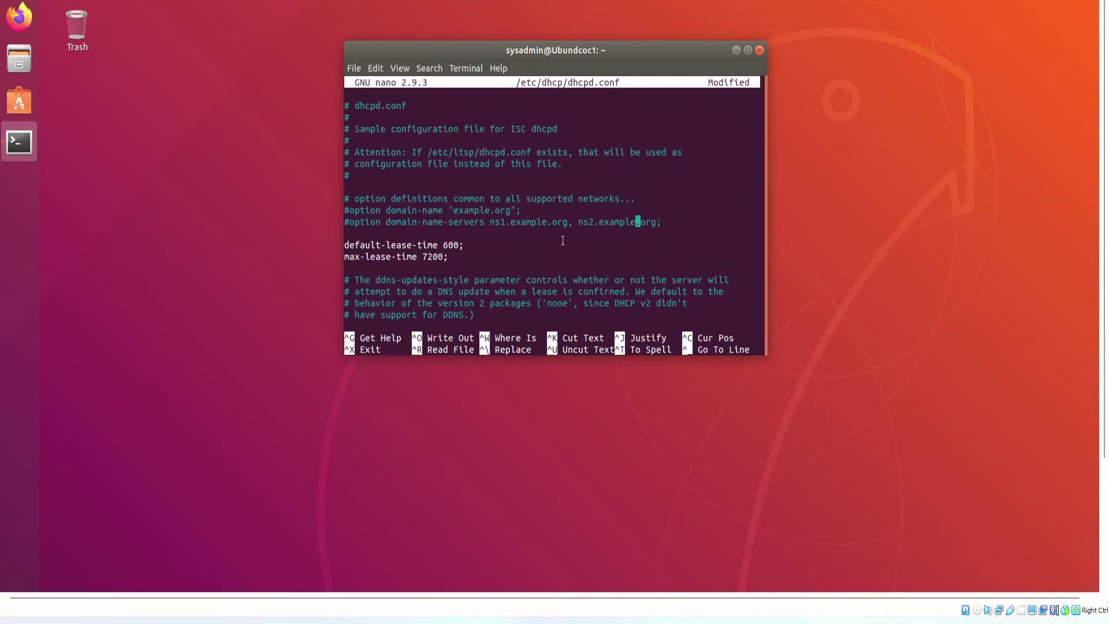
pyautogui.scroll(-5, 373, 234)
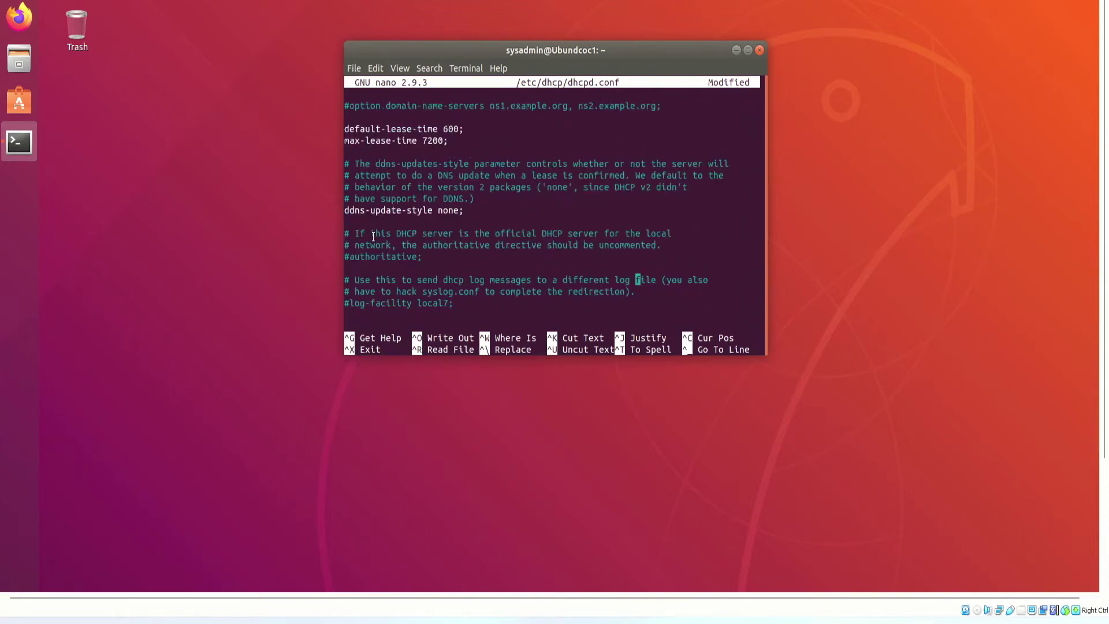
pyautogui.scroll(-5, 377, 170)
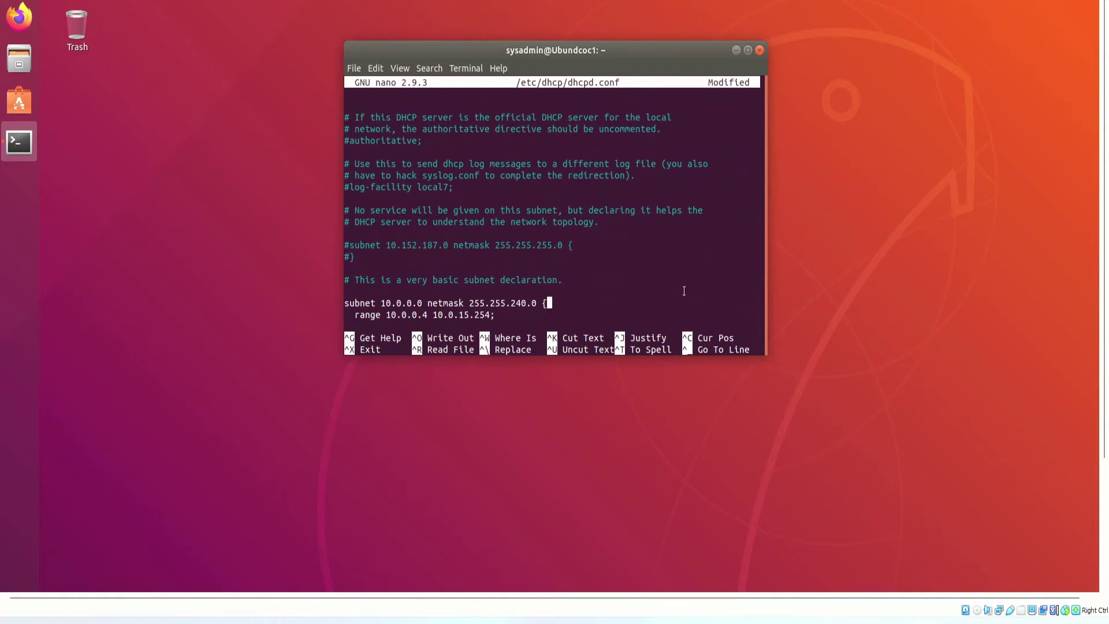
pyautogui.scroll(-5, 683, 291)
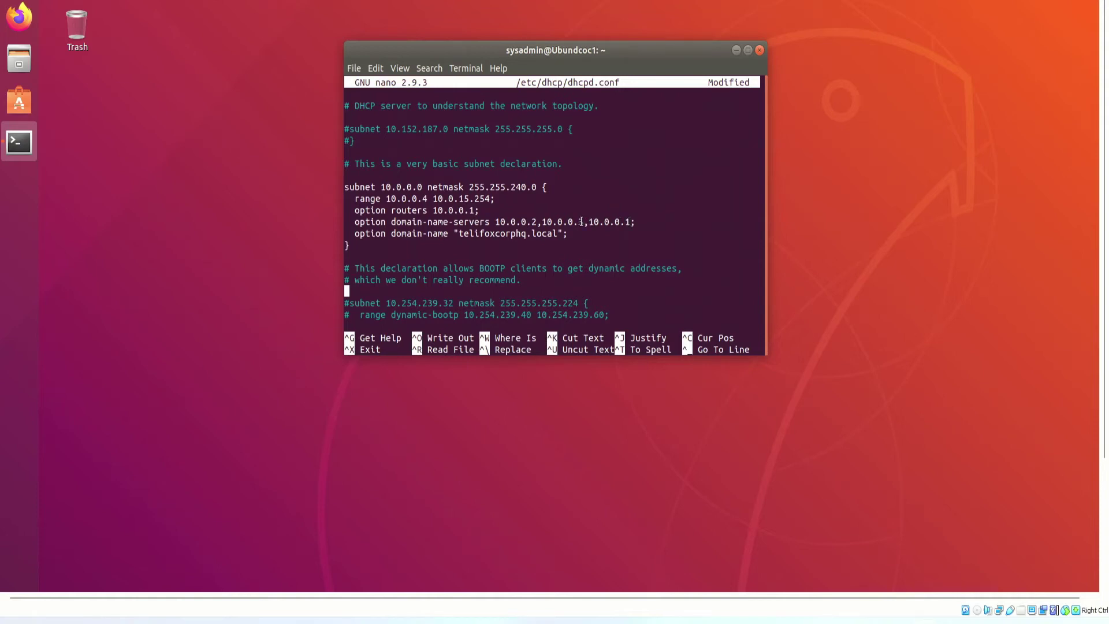
# Step: Highlight the DNS servers 10.0.0.3 and 10.0.0.1 in the 10.0.0.0 subnet block
pyautogui.moveTo(583, 222); pyautogui.dragTo(543, 222)
pyautogui.moveTo(632, 222); pyautogui.dragTo(496, 222)
pyautogui.moveTo(585, 223); pyautogui.dragTo(543, 222)
pyautogui.click(1053, 2)
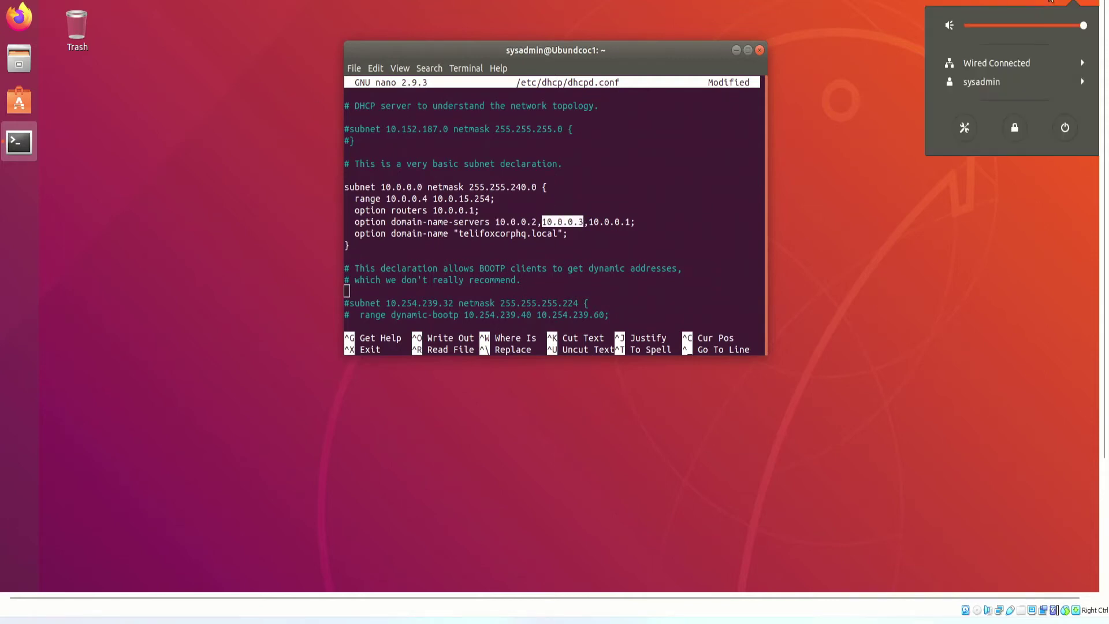
pyautogui.click(1016, 65)
pyautogui.click(1005, 100)
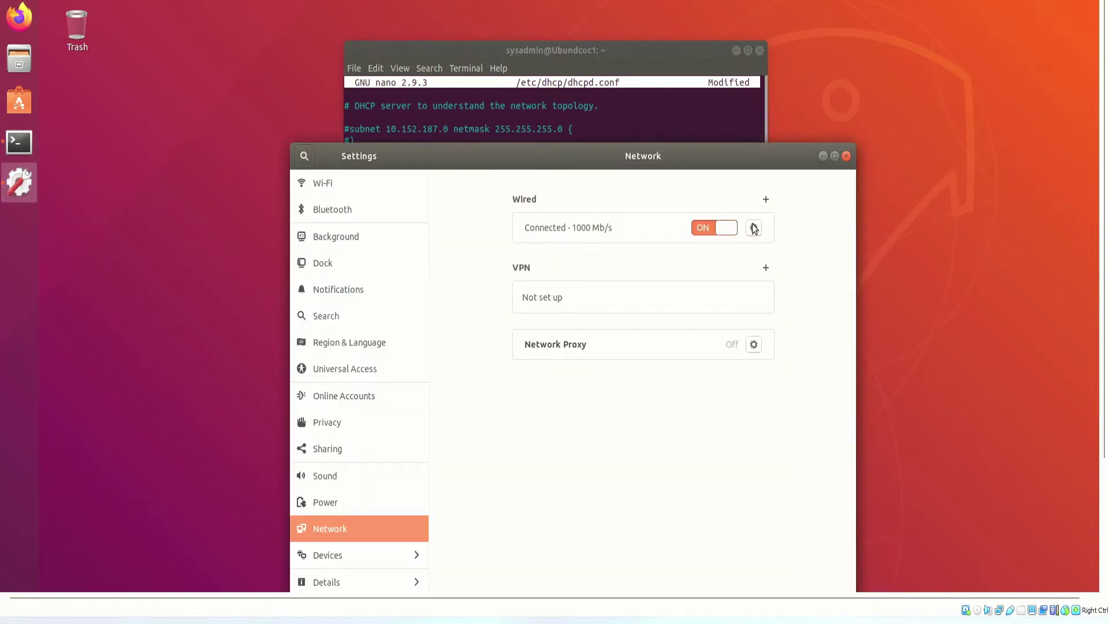
pyautogui.click(753, 228)
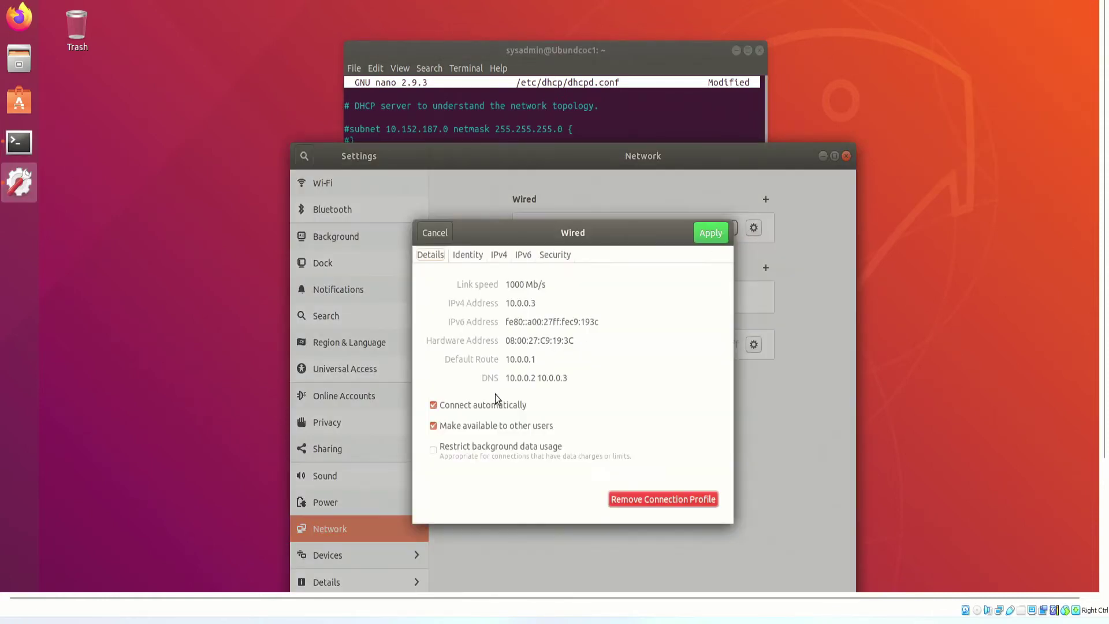
pyautogui.moveTo(568, 378); pyautogui.dragTo(539, 379)
pyautogui.moveTo(536, 302); pyautogui.dragTo(499, 303)
pyautogui.click(434, 233)
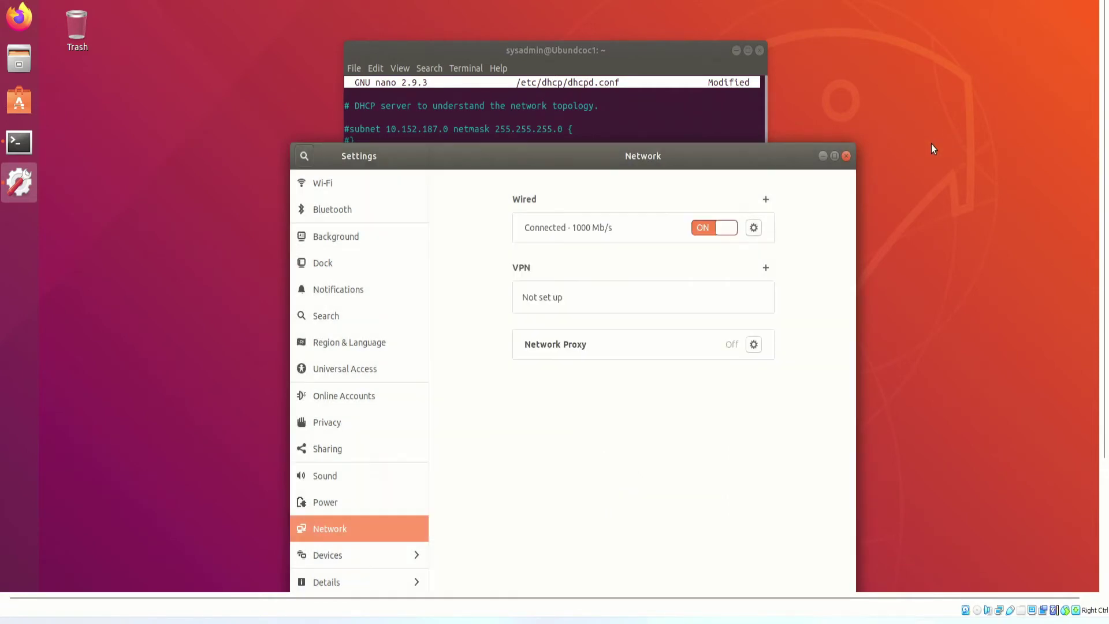
pyautogui.click(847, 156)
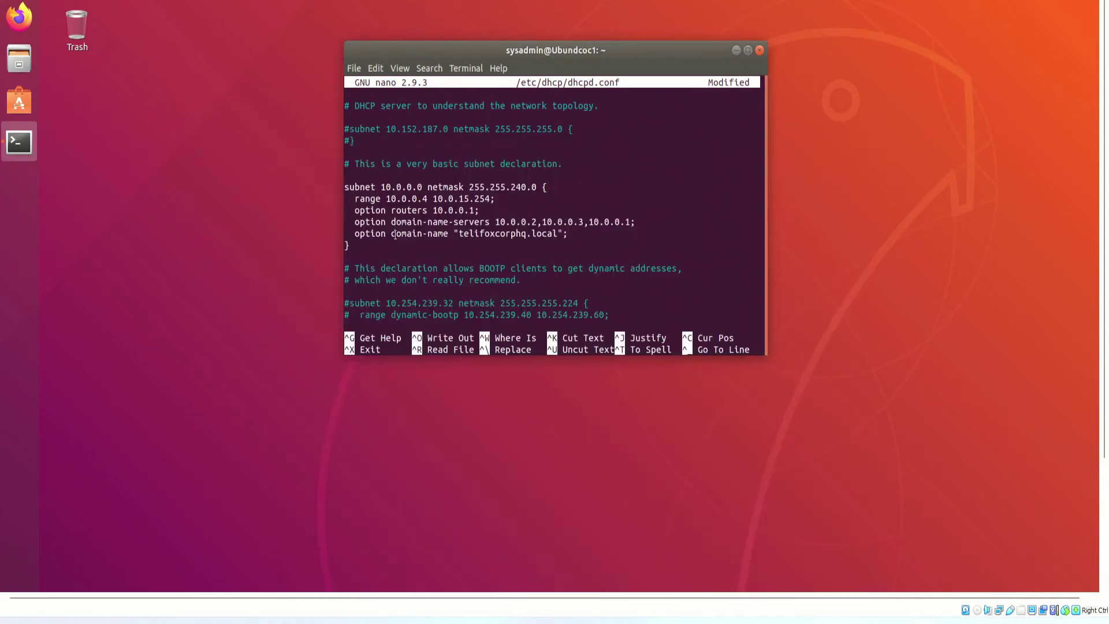
pyautogui.moveTo(393, 234); pyautogui.dragTo(444, 233)
pyautogui.scroll(-3, 463, 257)
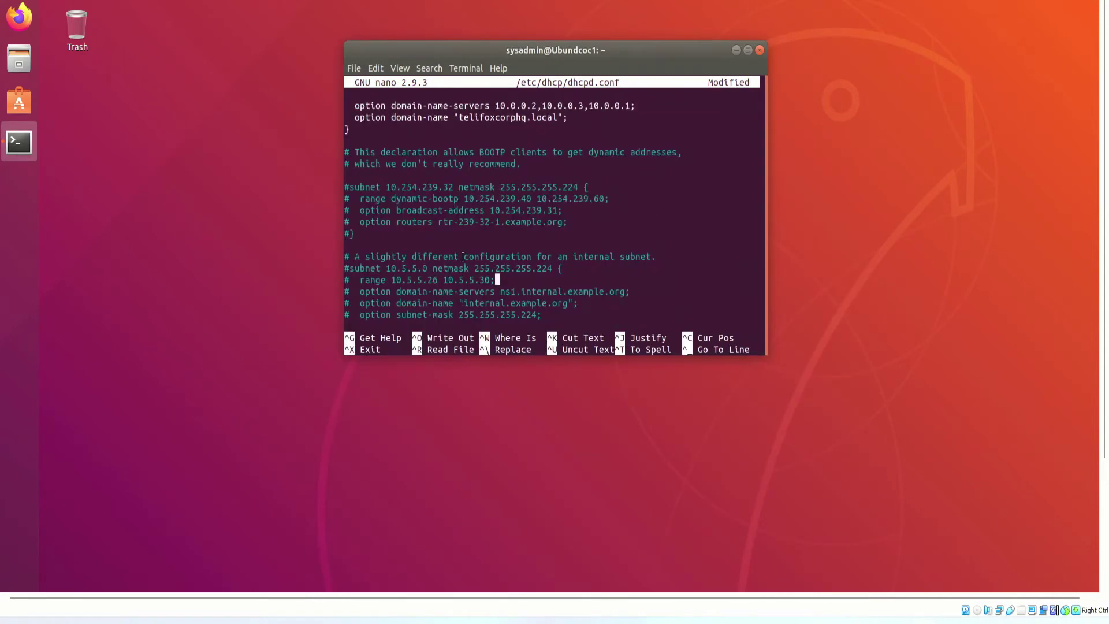
pyautogui.scroll(-5, 463, 257)
pyautogui.scroll(-5, 486, 252)
pyautogui.scroll(-5, 485, 251)
pyautogui.scroll(5, 516, 239)
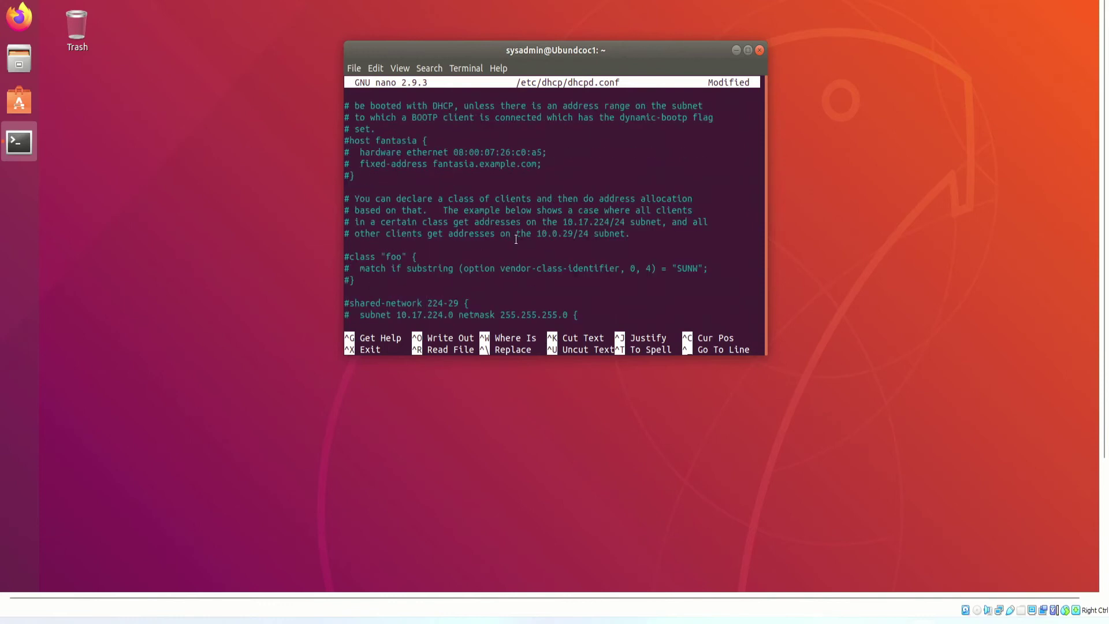
pyautogui.scroll(5, 515, 240)
pyautogui.scroll(-5, 485, 234)
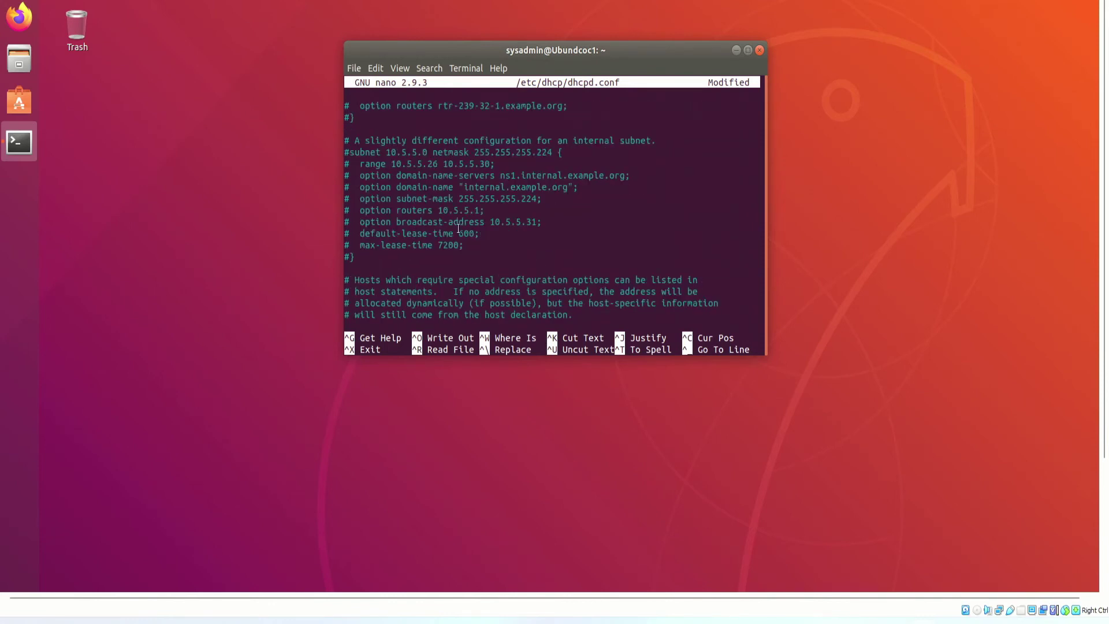
# Step: Write /etc/dhcp/dhcpd.conf to disk and exit nano to the shell prompt
pyautogui.hotkey('ctrl', 'x')
pyautogui.press('y')
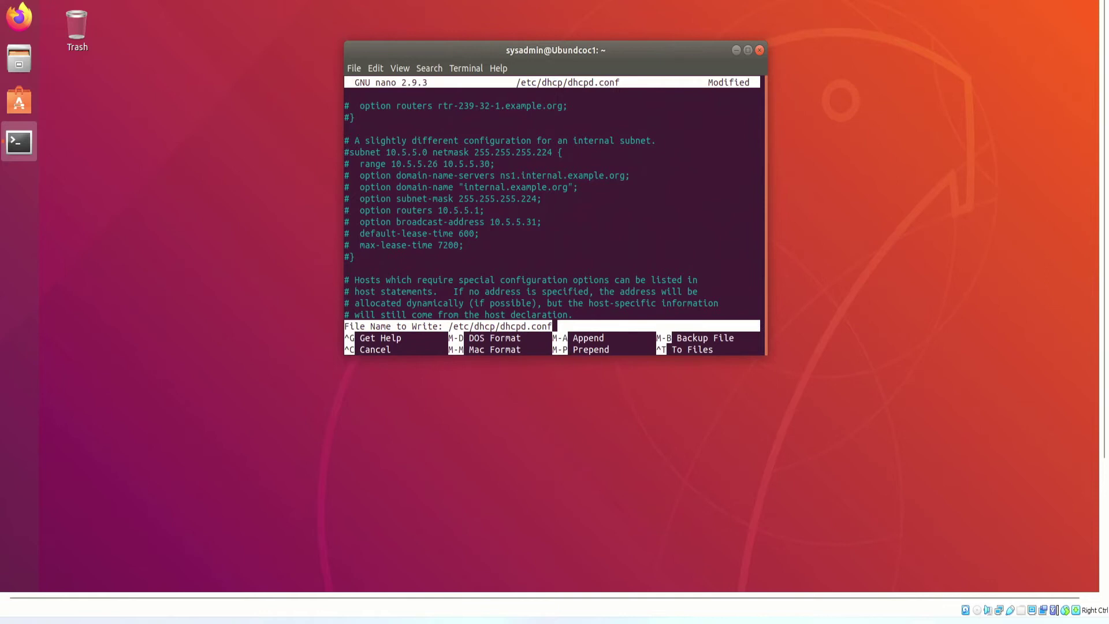
pyautogui.press('Return')
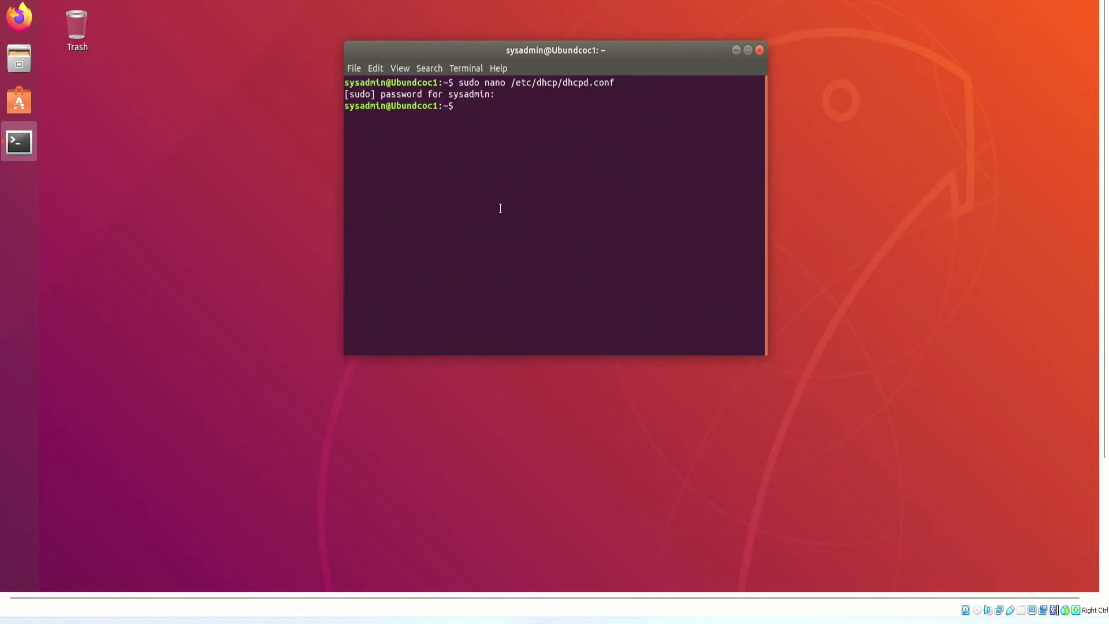
# Step: Move the terminal aside and view the Time Synchronization guide's Serving the NTP Protocol section
pyautogui.moveTo(493, 55); pyautogui.dragTo(347, 33)
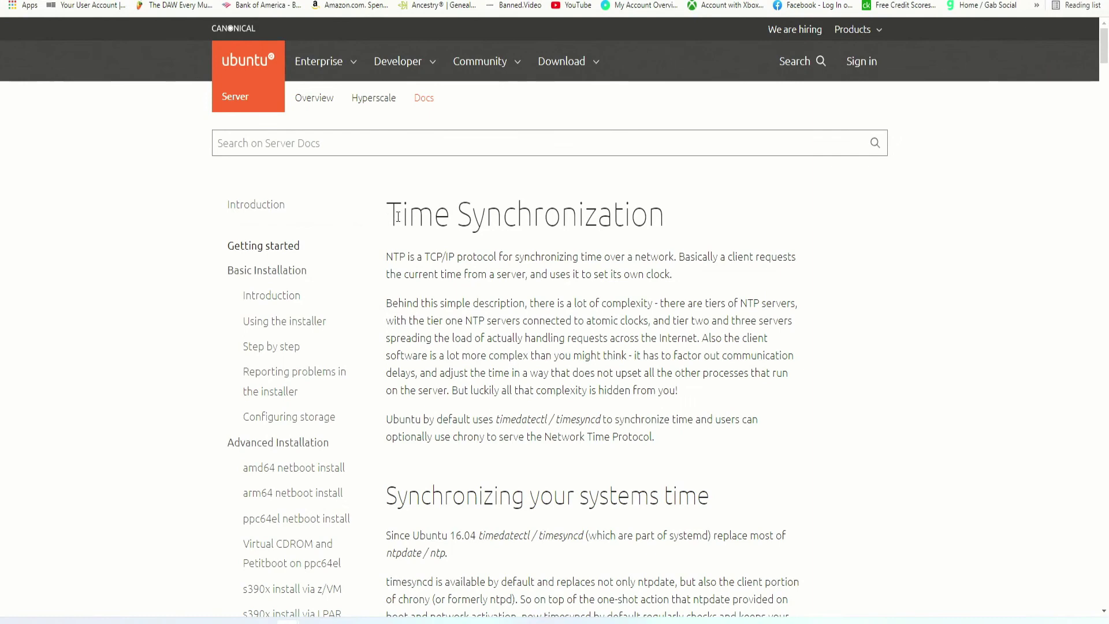
pyautogui.moveTo(388, 215); pyautogui.dragTo(668, 214)
pyautogui.click(414, 182)
pyautogui.scroll(-3, 503, 272)
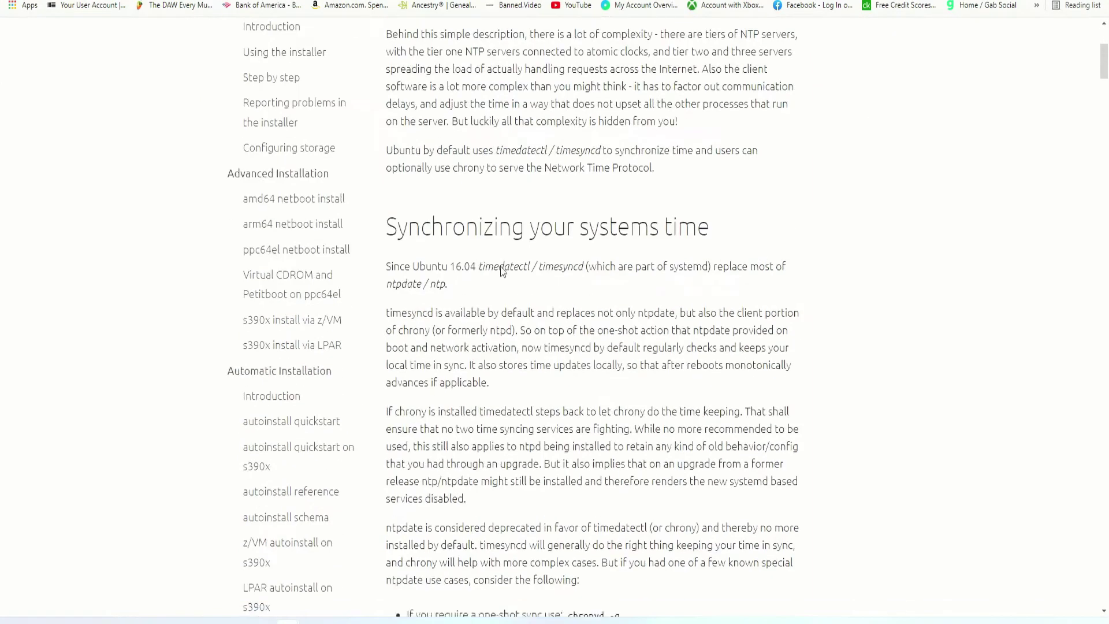
pyautogui.scroll(-8, 503, 271)
pyautogui.scroll(-8, 528, 304)
pyautogui.scroll(-8, 526, 321)
pyautogui.scroll(-8, 526, 333)
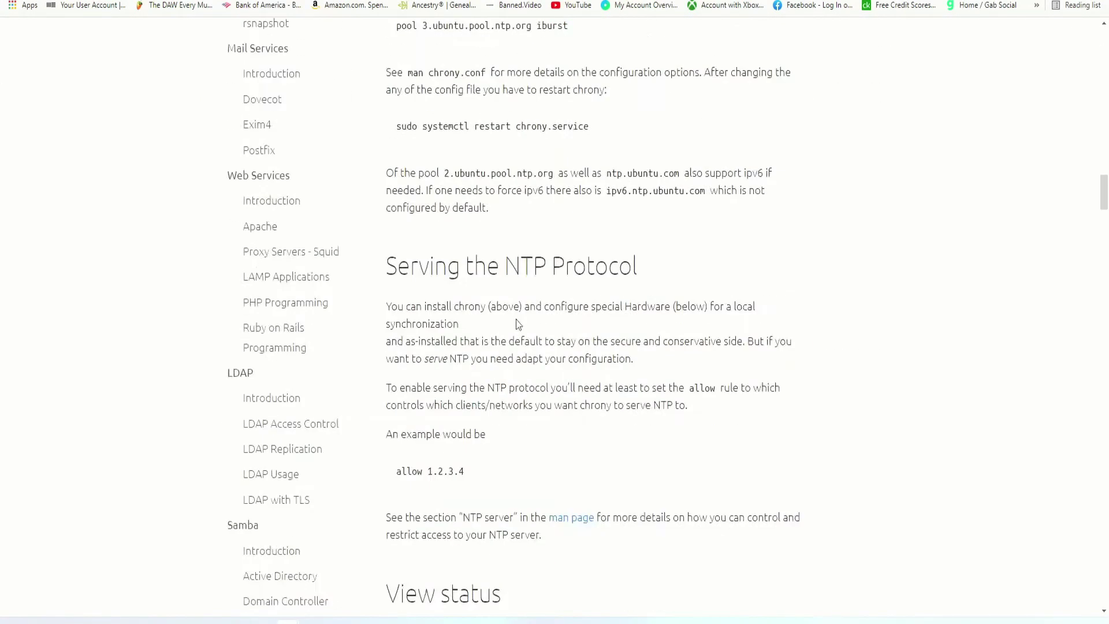
pyautogui.scroll(-5, 518, 324)
pyautogui.scroll(5, 518, 324)
pyautogui.scroll(5, 518, 324)
pyautogui.scroll(-3, 525, 337)
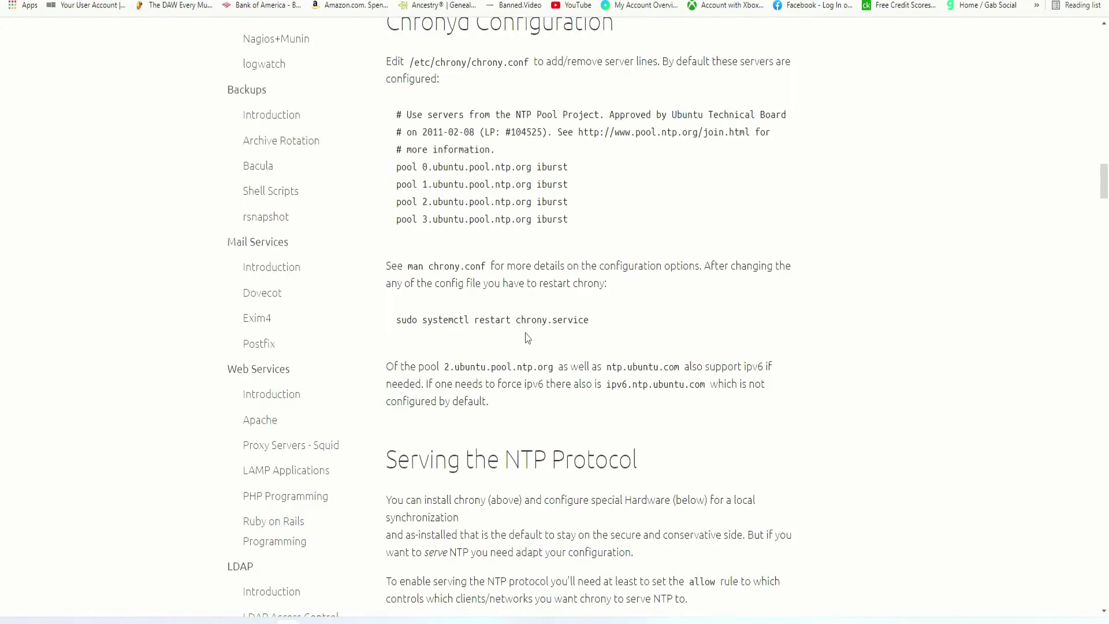
pyautogui.scroll(3, 525, 332)
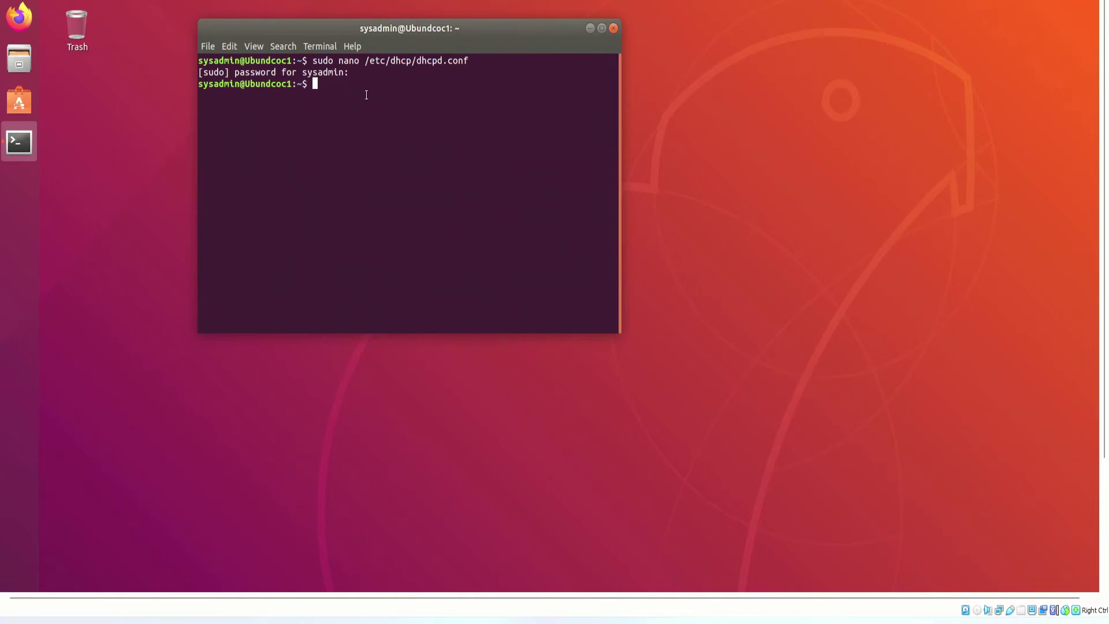
pyautogui.write('sudo ap')
pyautogui.write('t install ch')
pyautogui.write('rony')
# Step: Run sudo apt install chrony to install chrony 3.2
pyautogui.press('Return')
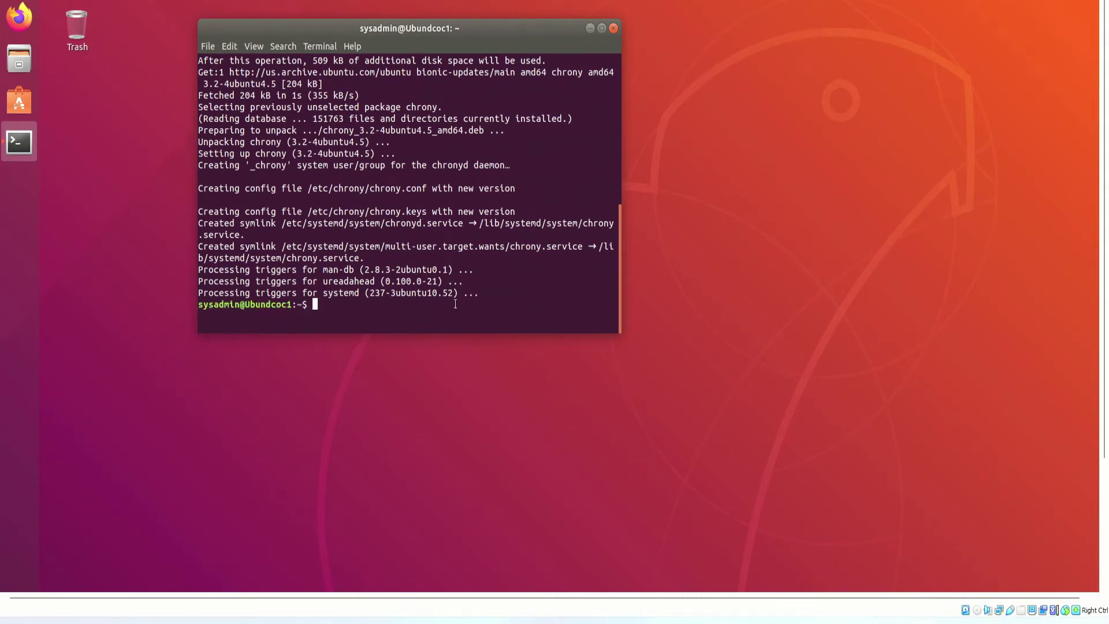
pyautogui.press('Up')
pyautogui.press('BackSpace')
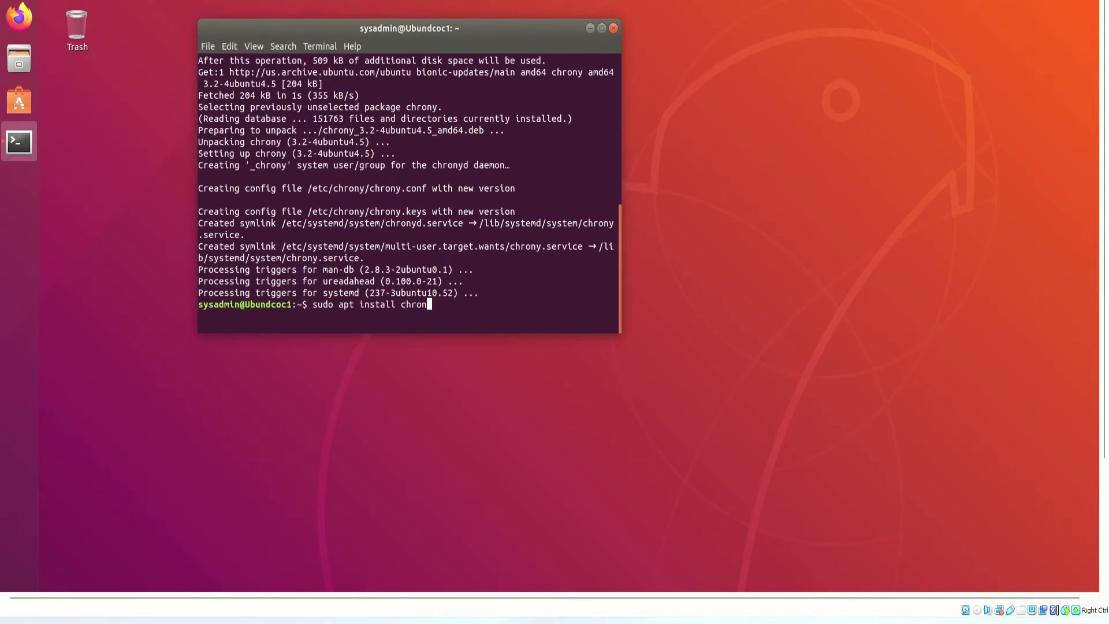
pyautogui.press('BackSpace')
pyautogui.press('BackSpace')
pyautogui.press('BackSpace')
pyautogui.press('BackSpace')
pyautogui.press('BackSpace')
pyautogui.press('BackSpace')
pyautogui.scroll(3, 446, 227)
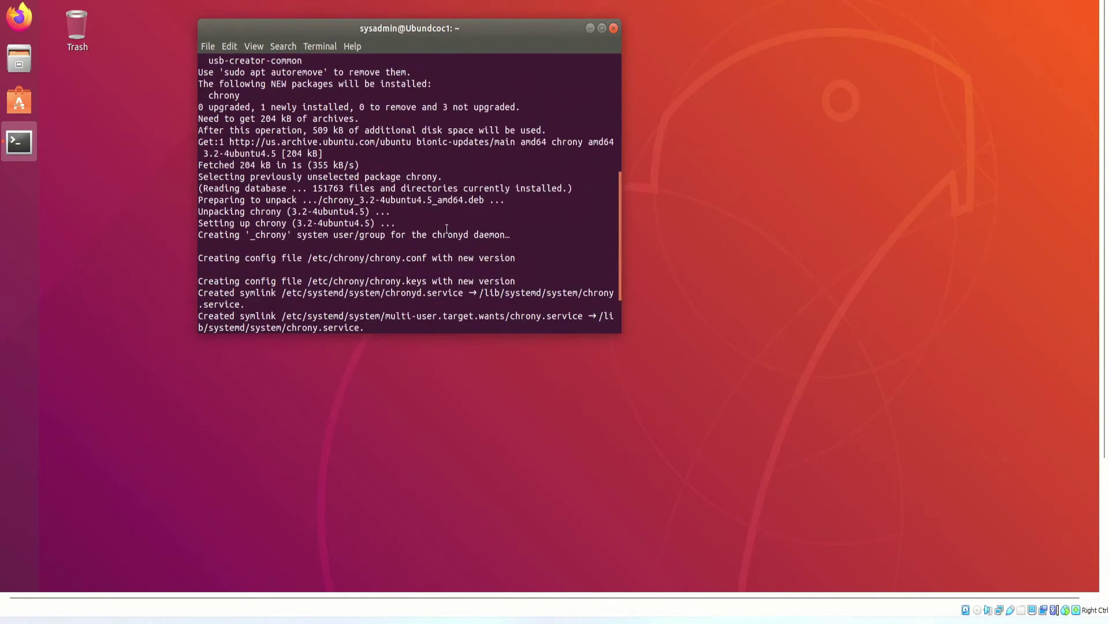
pyautogui.scroll(5, 446, 227)
pyautogui.scroll(3, 446, 228)
pyautogui.scroll(-3, 255, 248)
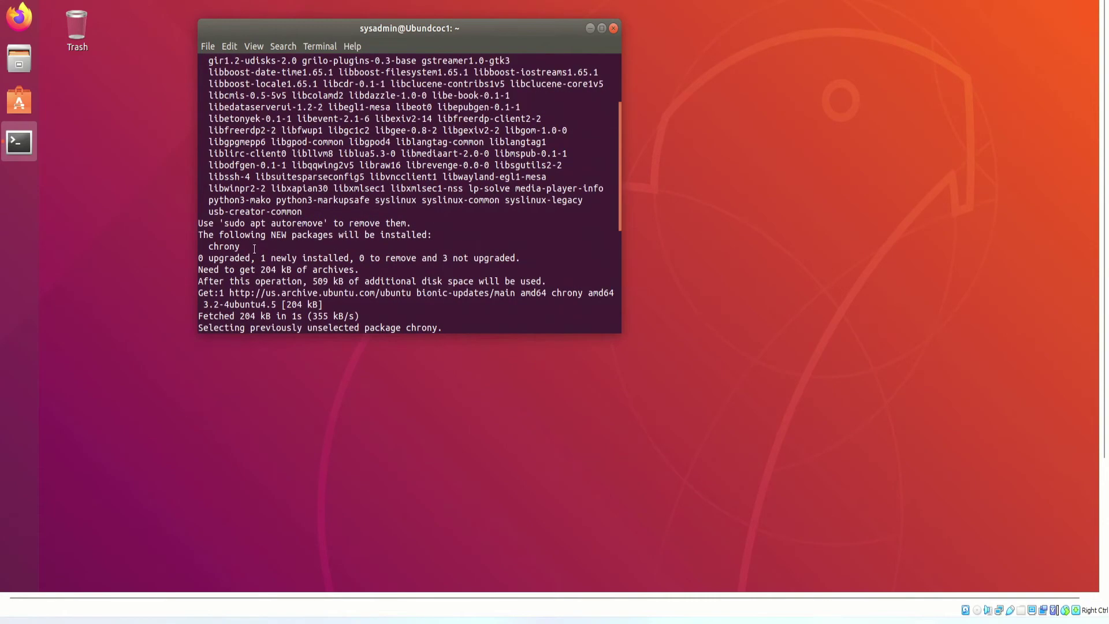
pyautogui.moveTo(225, 223); pyautogui.dragTo(323, 223)
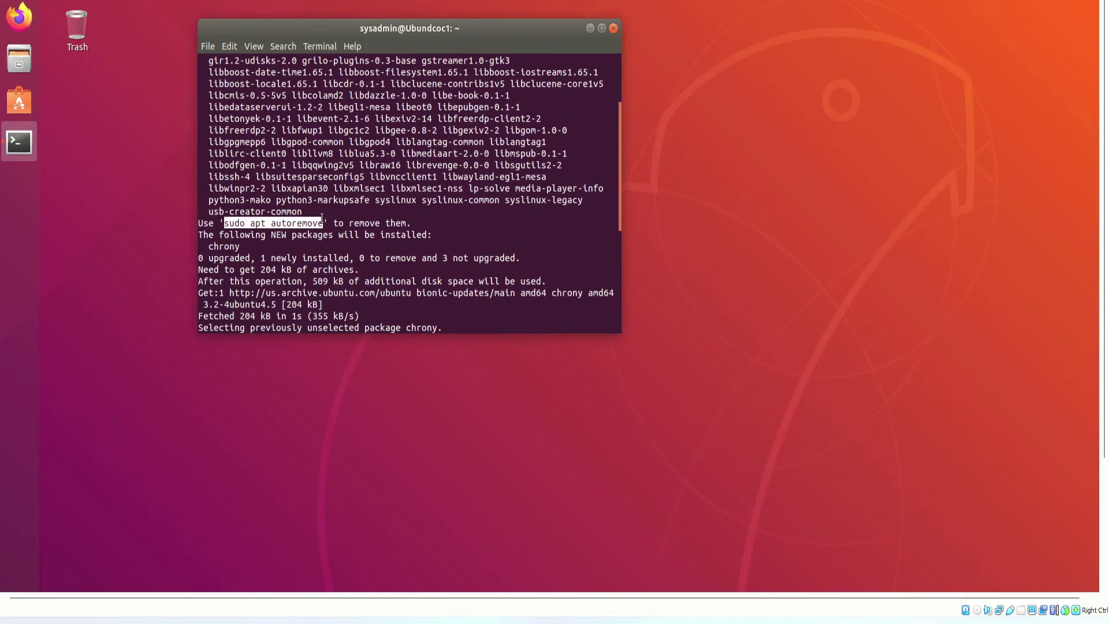
pyautogui.rightClick(322, 223)
pyautogui.click(342, 227)
pyautogui.scroll(-10, 407, 260)
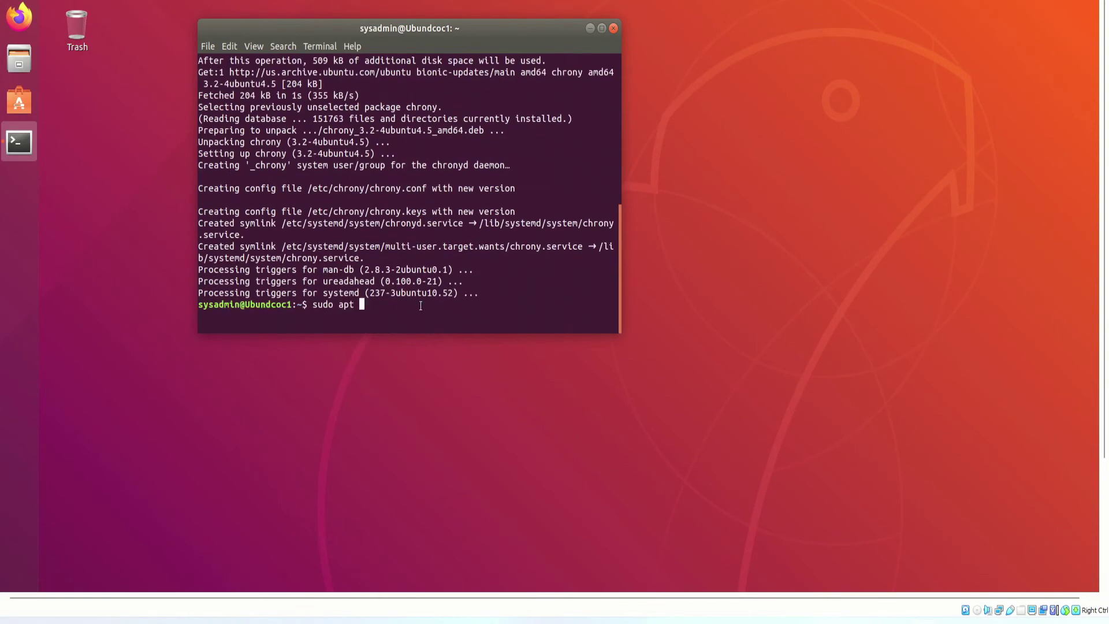
pyautogui.scroll(5, 418, 305)
pyautogui.write('autoremove')
pyautogui.press('BackSpace')
pyautogui.press('BackSpace')
pyautogui.press('BackSpace')
pyautogui.press('BackSpace')
pyautogui.press('BackSpace')
pyautogui.press('BackSpace')
pyautogui.write('sudo ap')
# Step: Fix typos while entering sudo nano /etc/chrony/chrony.conf at the prompt
pyautogui.press('BackSpace')
pyautogui.press('BackSpace')
pyautogui.write('na')
pyautogui.write('/etc/v')
pyautogui.press('BackSpace')
pyautogui.write('chronyt')
pyautogui.press('BackSpace')
pyautogui.write('/chrony.')
pyautogui.write('conf')
pyautogui.press('Return')
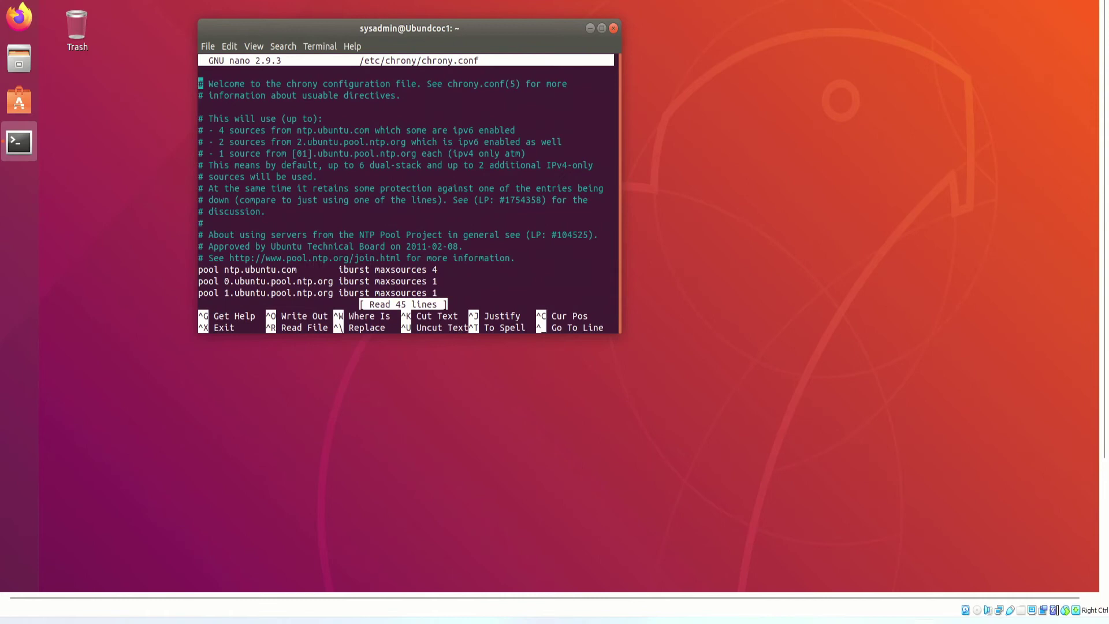
pyautogui.press('Down')
pyautogui.press('Down')
pyautogui.press('Down')
pyautogui.press('Down')
pyautogui.press('Down')
pyautogui.press('Down')
pyautogui.press('Down')
pyautogui.press('Down')
pyautogui.press('Down')
pyautogui.press('Down')
pyautogui.press('Down')
pyautogui.press('Down')
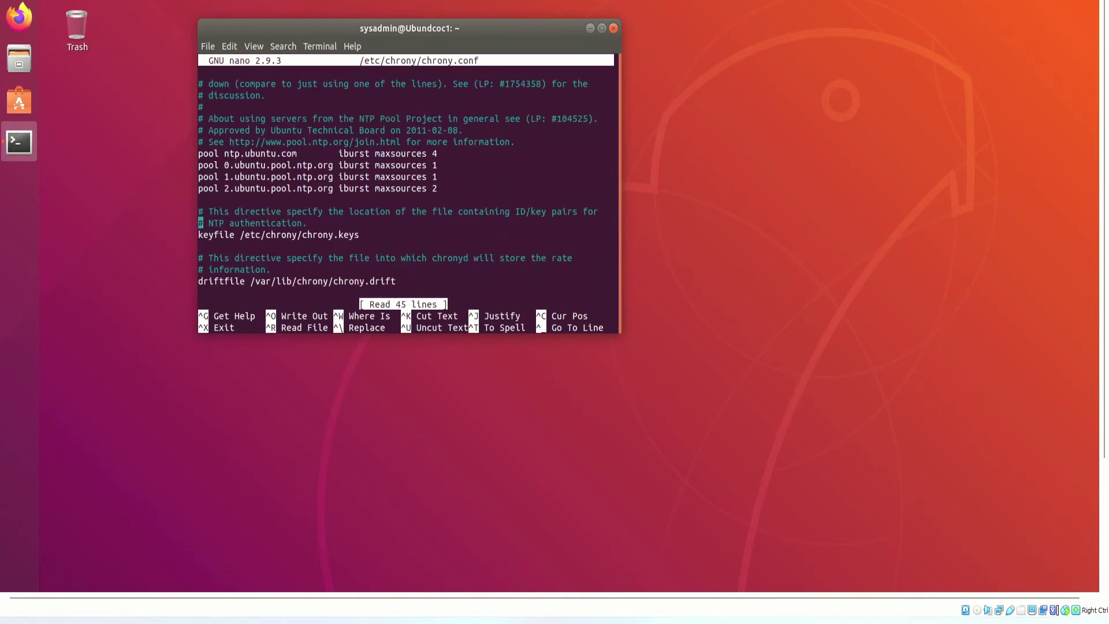
pyautogui.press('Down')
pyautogui.press('Down')
pyautogui.press('Down')
pyautogui.press('Down')
pyautogui.press('Down')
pyautogui.press('Down')
pyautogui.press('Down')
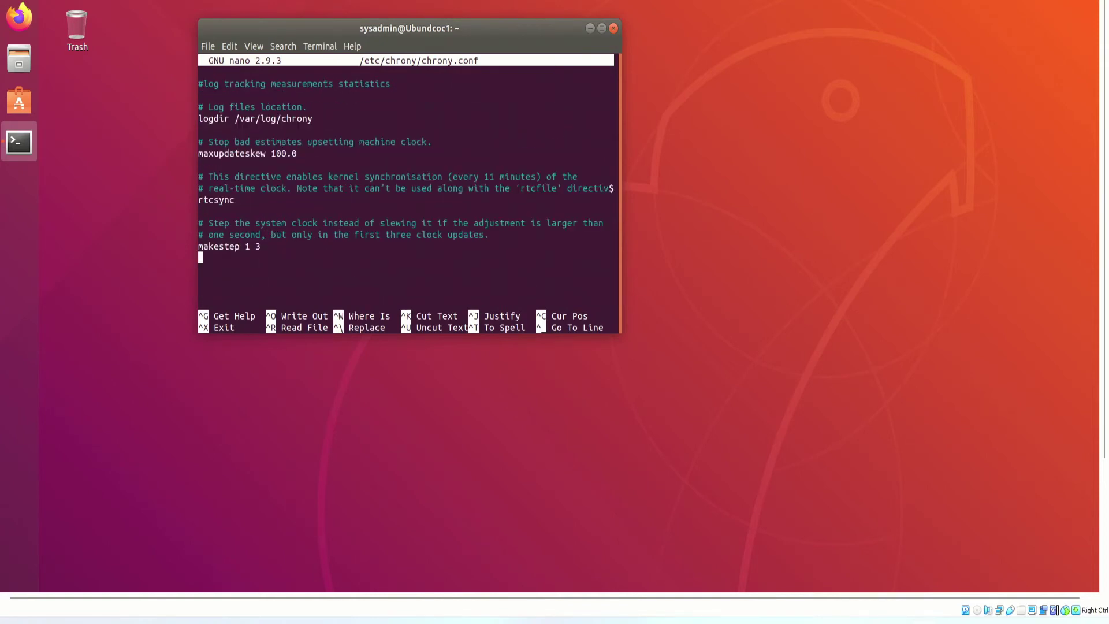
pyautogui.press('Up')
pyautogui.press('Up')
pyautogui.press('Up')
pyautogui.press('Up')
pyautogui.press('Up')
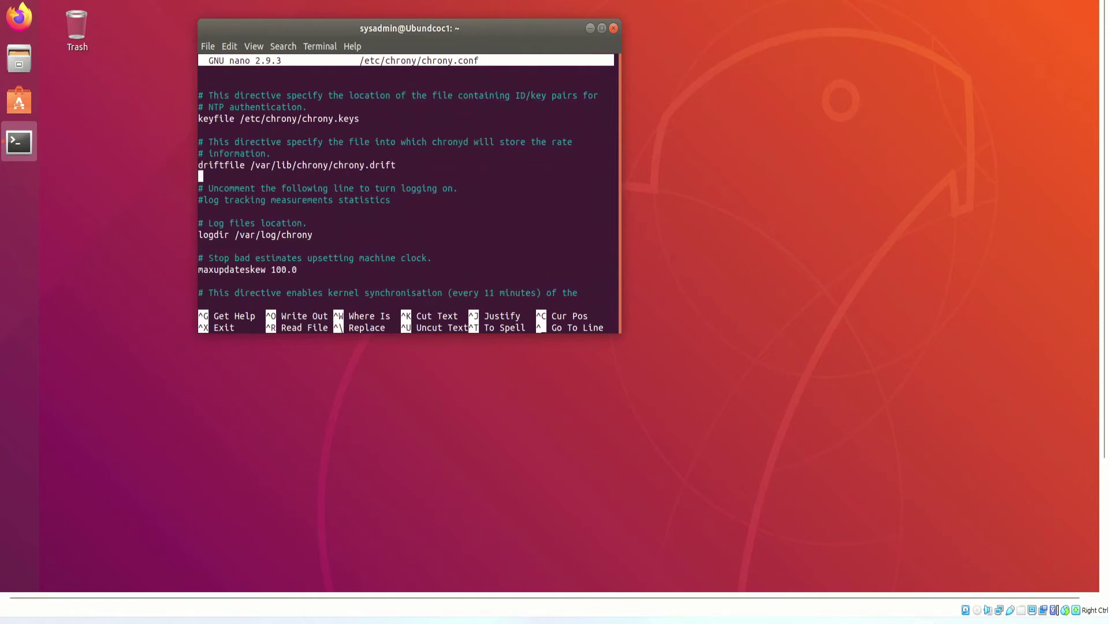
pyautogui.press('Up')
pyautogui.press('Up')
pyautogui.press('Up')
pyautogui.press('Up')
pyautogui.press('Up')
pyautogui.press('Up')
pyautogui.press('Up')
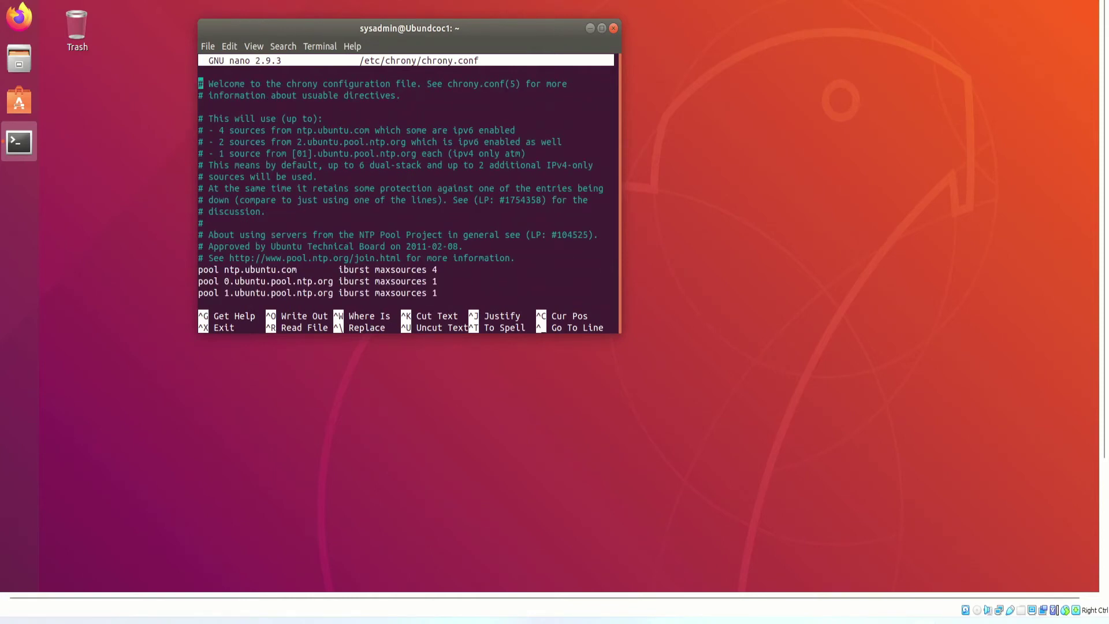
pyautogui.press('Down')
pyautogui.press('Down')
pyautogui.press('Down')
pyautogui.press('Down')
pyautogui.press('Down')
pyautogui.press('Down')
pyautogui.press('Down')
pyautogui.press('Up')
pyautogui.press('Up')
pyautogui.press('Up')
pyautogui.press('Up')
pyautogui.press('Up')
pyautogui.press('Up')
pyautogui.press('Up')
pyautogui.hotkey('ctrl', 'x')
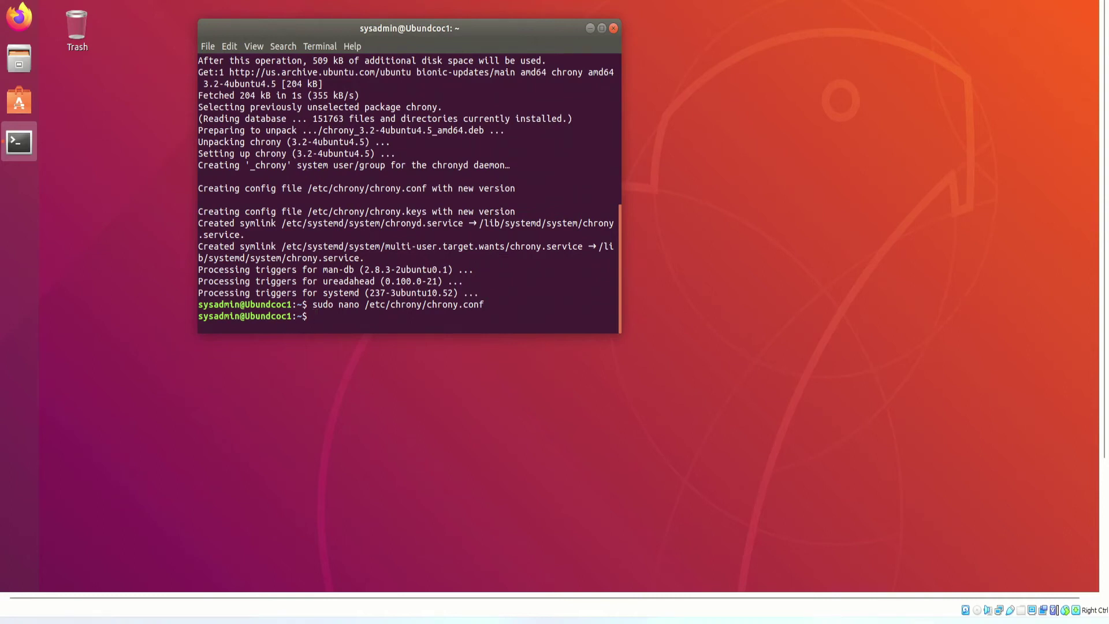
pyautogui.write('sudo ')
pyautogui.write('systemc')
pyautogui.write('tl restart ch')
pyautogui.write('ronyt')
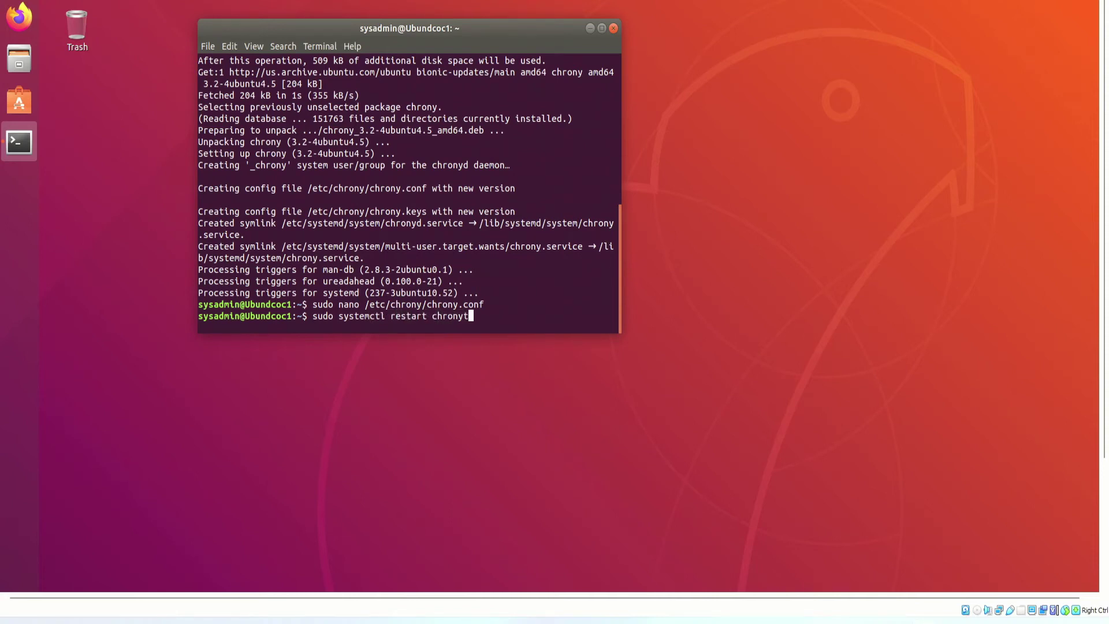
# Step: Fix the service name typo and run sudo systemctl restart chrony.service
pyautogui.press('BackSpace')
pyautogui.write('.service')
pyautogui.press('Return')
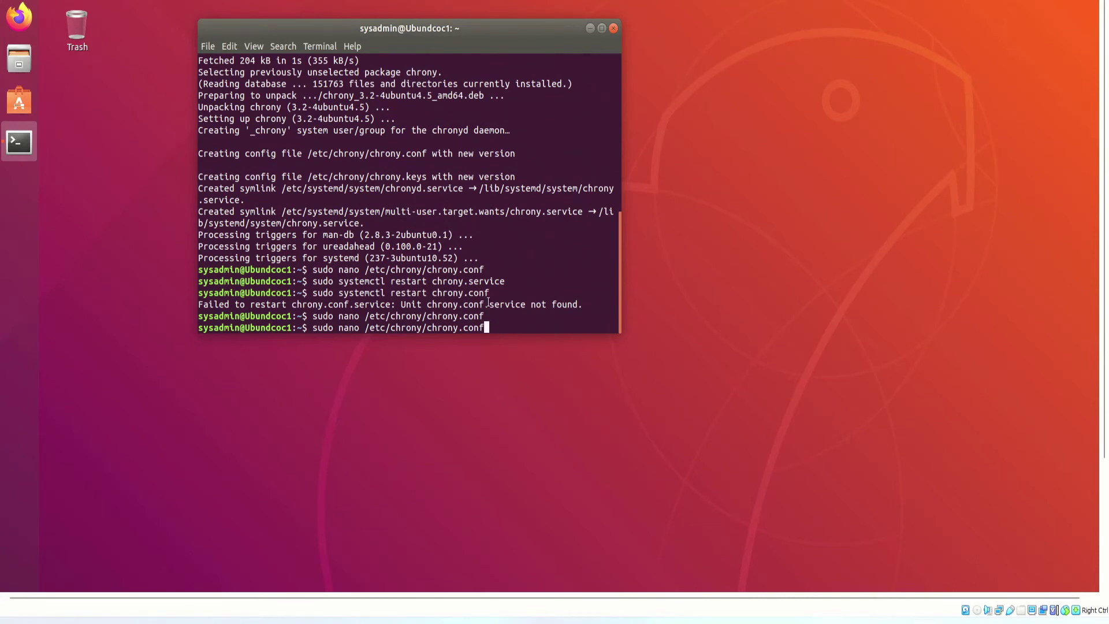
# Step: Open /etc/chrony/chrony.conf in nano and move to the end of the allow line
pyautogui.press('Return')
pyautogui.press('Down')
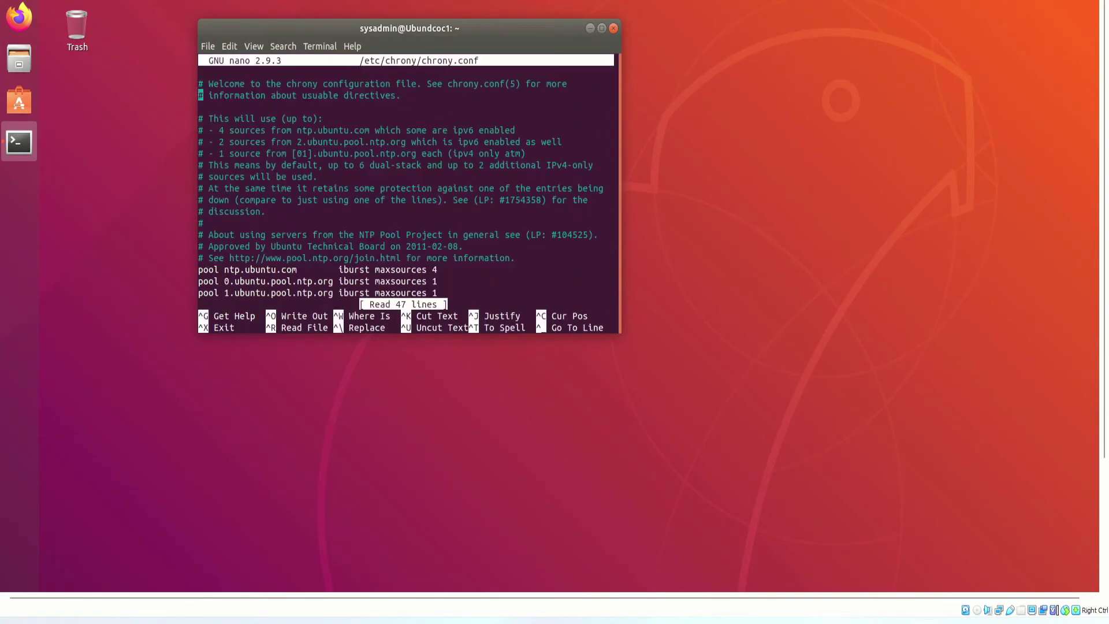
pyautogui.press('Down')
pyautogui.press('Down')
pyautogui.press('Down')
pyautogui.press('Down')
pyautogui.press('Down')
pyautogui.press('Down')
pyautogui.press('Down')
pyautogui.press('Down')
pyautogui.press('Down')
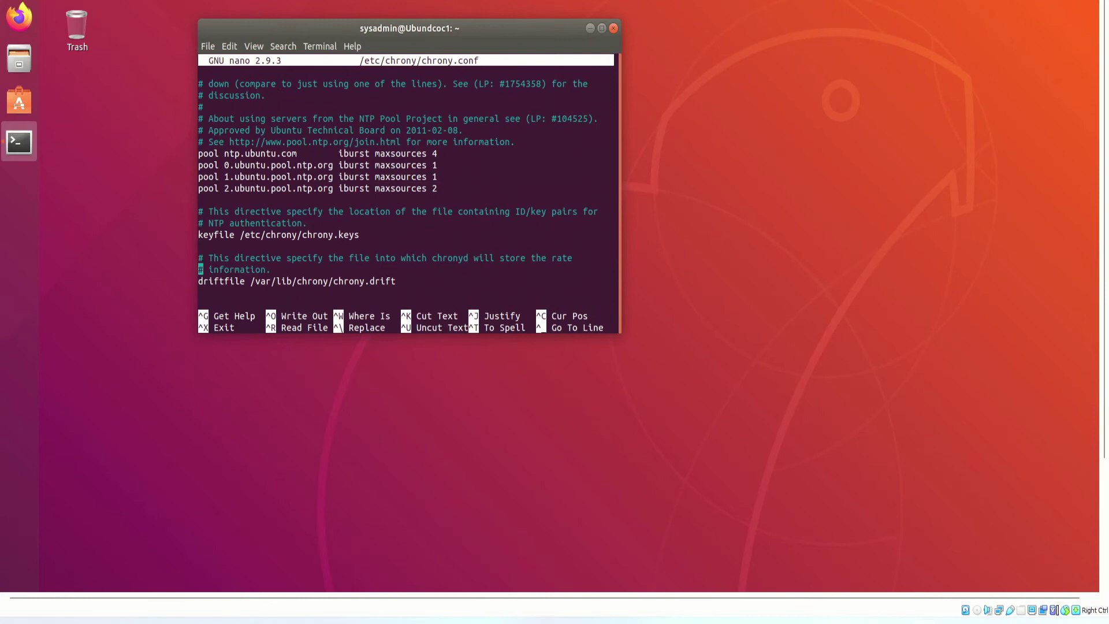
pyautogui.press('Down')
pyautogui.press('Down')
pyautogui.press('Down')
pyautogui.press('Down')
pyautogui.press('Down')
pyautogui.press('Down')
pyautogui.press('Down')
pyautogui.press('Down')
pyautogui.press('Down')
pyautogui.press('Down')
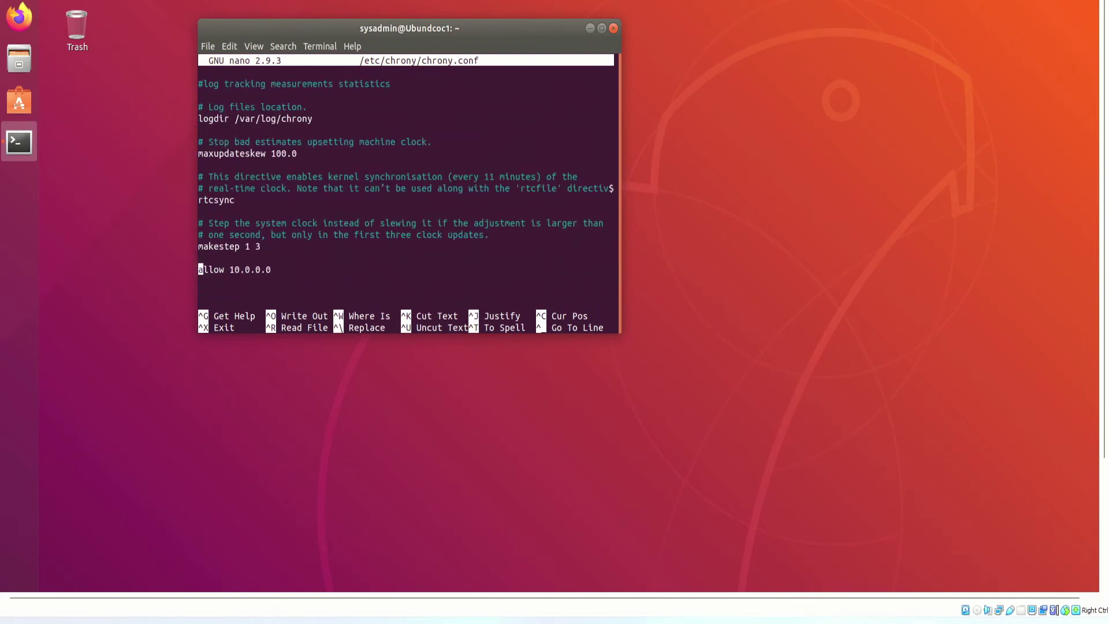
pyautogui.press('Down')
pyautogui.press('Up')
pyautogui.press('Right')
pyautogui.press('Right')
pyautogui.press('Right')
pyautogui.press('Right')
pyautogui.press('Right')
pyautogui.press('Right')
pyautogui.press('Right')
pyautogui.press('Right')
pyautogui.press('Right')
pyautogui.press('Right')
pyautogui.press('Right')
pyautogui.press('Right')
pyautogui.write('/')
pyautogui.write('20')
# Step: Inspect the allow line's 10.0.0.0/20 address, stepping the cursor to the prefix slash
pyautogui.moveTo(230, 270); pyautogui.dragTo(277, 269)
pyautogui.click(296, 269)
pyautogui.click(223, 269)
pyautogui.click(298, 266)
pyautogui.press('Left')
pyautogui.press('Left')
pyautogui.press('Left')
pyautogui.press('Left')
pyautogui.press('Left')
pyautogui.press('Left')
pyautogui.press('Left')
pyautogui.press('Left')
pyautogui.press('Left')
pyautogui.press('Right')
pyautogui.press('Right')
pyautogui.press('Right')
pyautogui.press('Right')
pyautogui.press('Right')
pyautogui.press('Right')
pyautogui.press('Right')
pyautogui.press('Right')
pyautogui.press('Right')
pyautogui.press('Right')
pyautogui.press('Right')
# Step: Save chrony.conf with its 'allow 10.0.0.0/20' line and exit nano
pyautogui.hotkey('ctrl', 'x')
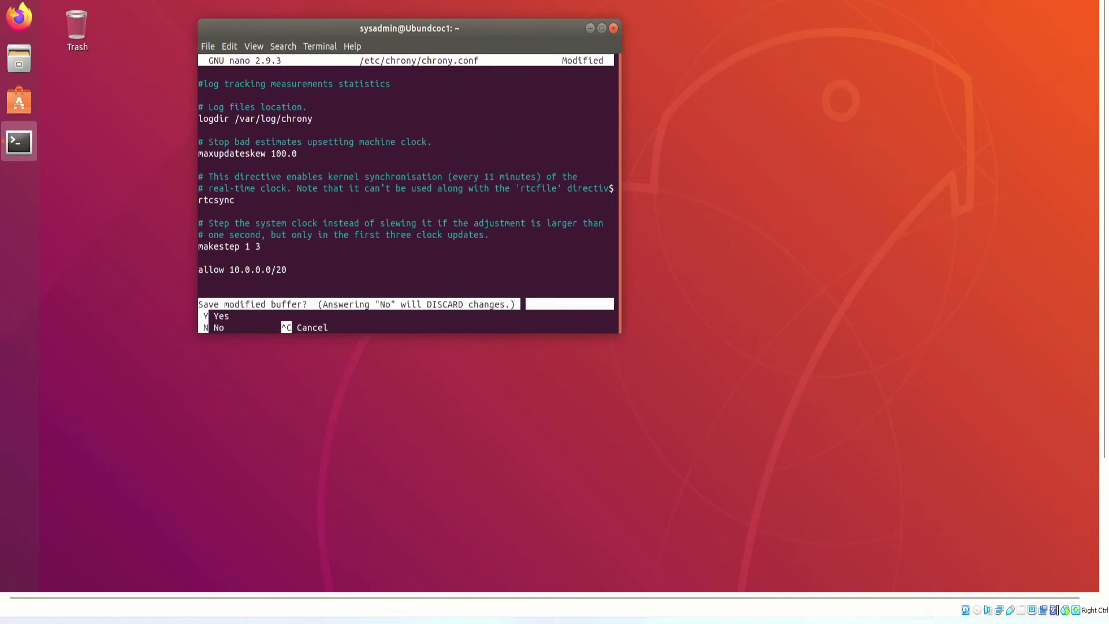
pyautogui.press('y')
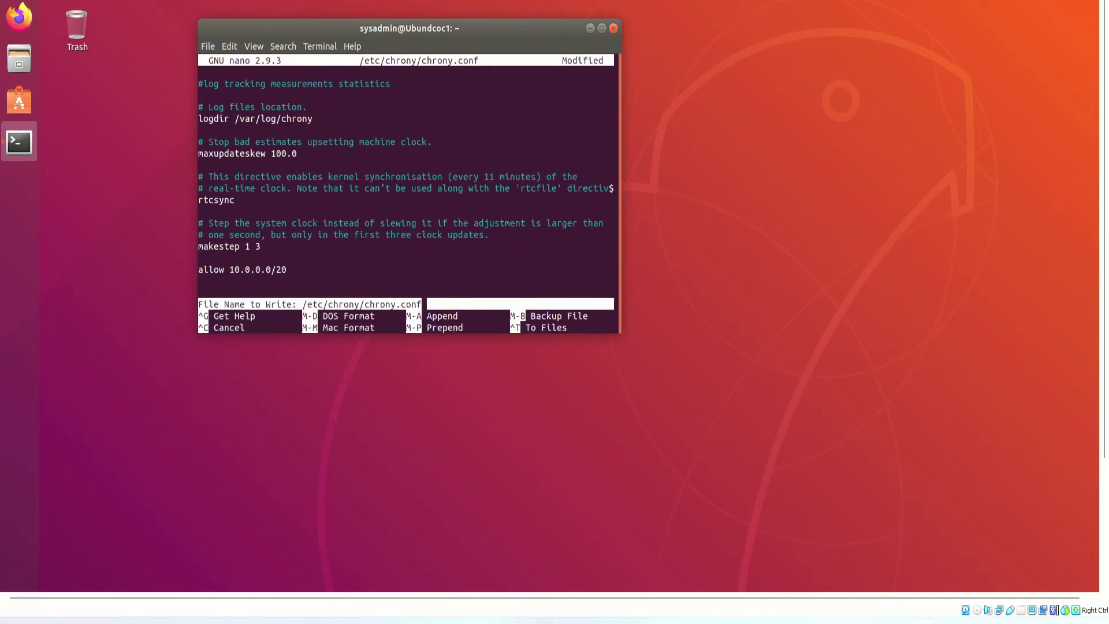
pyautogui.press('Return')
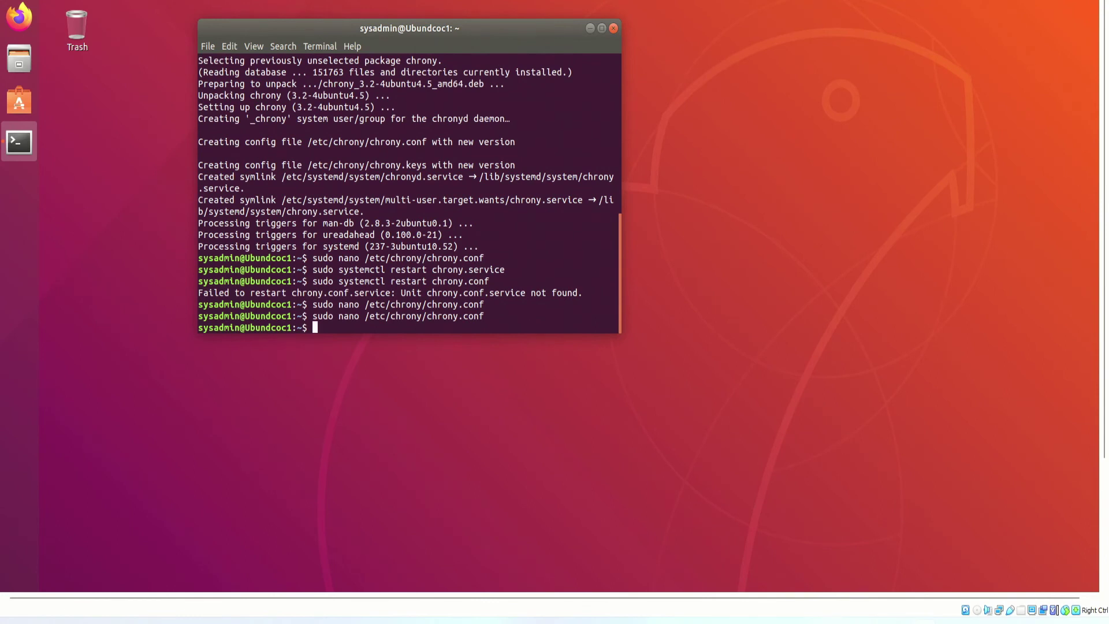
# Step: Rerun the recalled chrony.conf restart command, which fails again
pyautogui.press('Up')
pyautogui.press('Up')
pyautogui.press('Up')
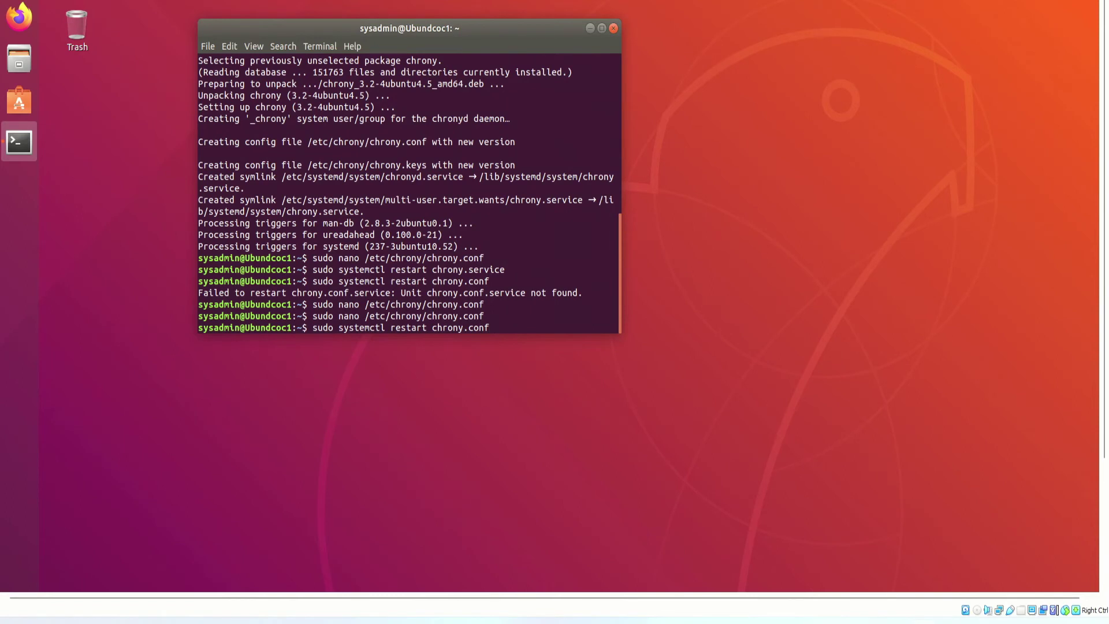
pyautogui.press('Return')
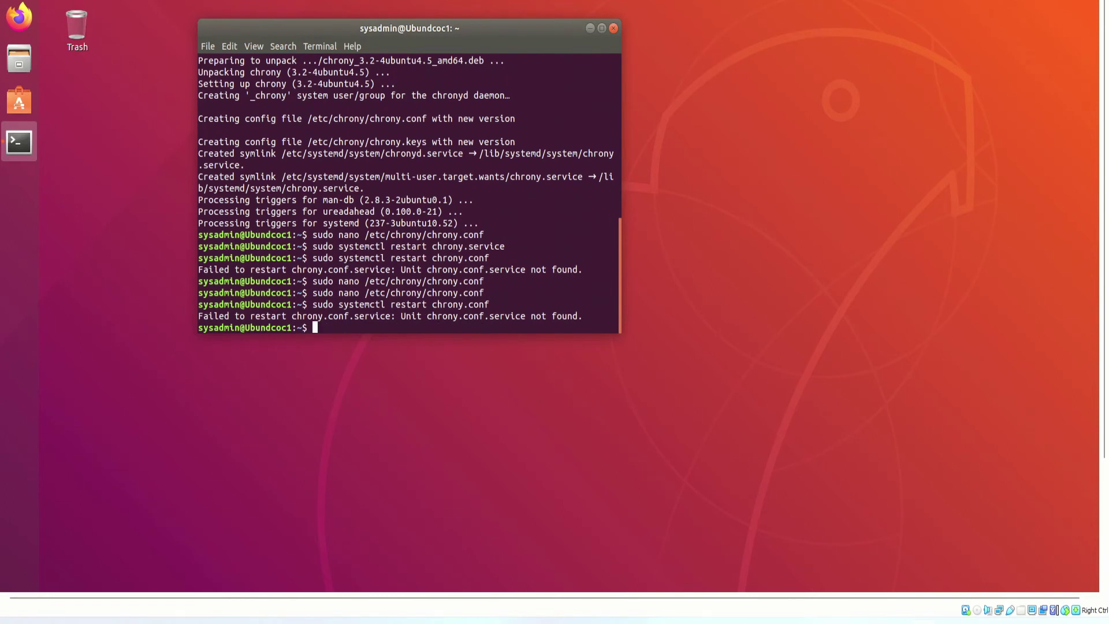
# Step: Change the unit to chrony.service and run the restart twice without errors
pyautogui.press('Up')
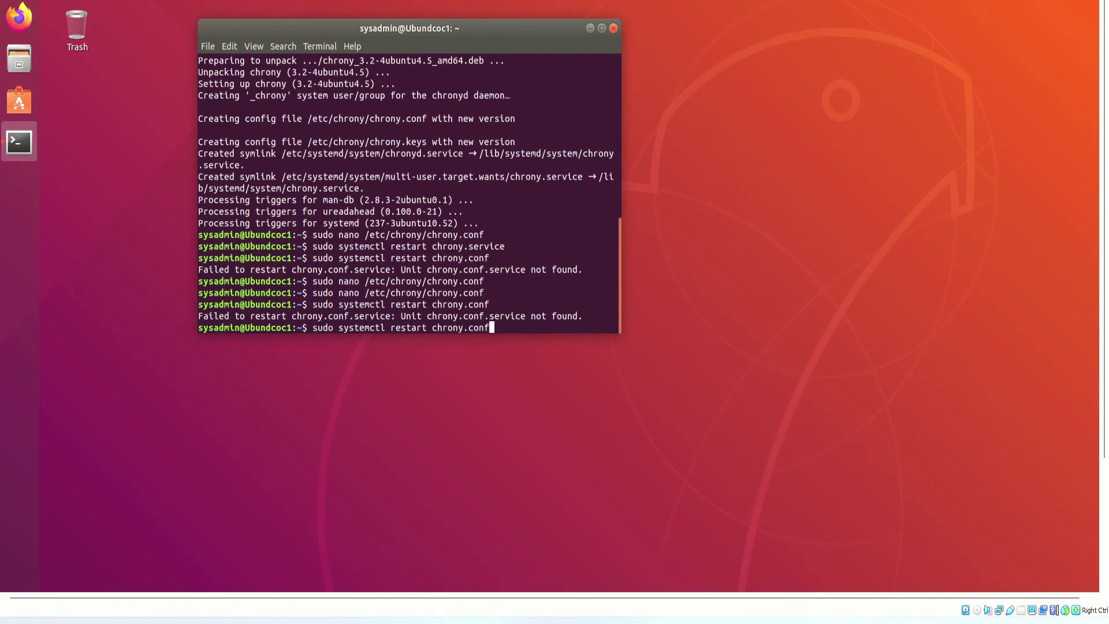
pyautogui.press('BackSpace')
pyautogui.press('BackSpace')
pyautogui.press('BackSpace')
pyautogui.press('BackSpace')
pyautogui.write('service')
pyautogui.press('Return')
pyautogui.write('\\')
pyautogui.press('BackSpace')
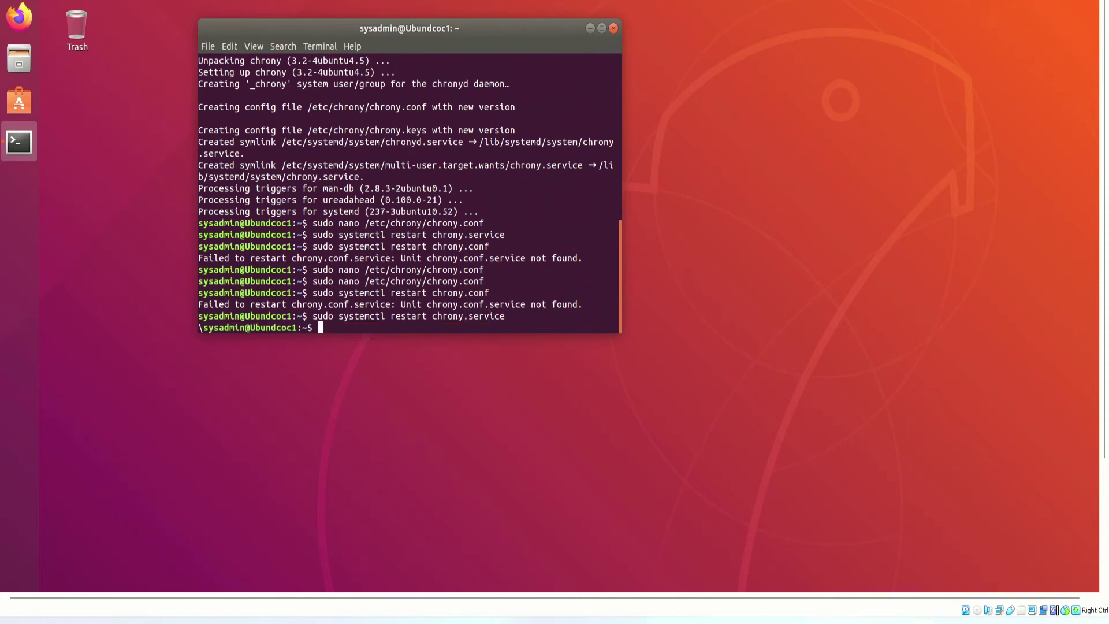
pyautogui.press('Up')
pyautogui.press('Return')
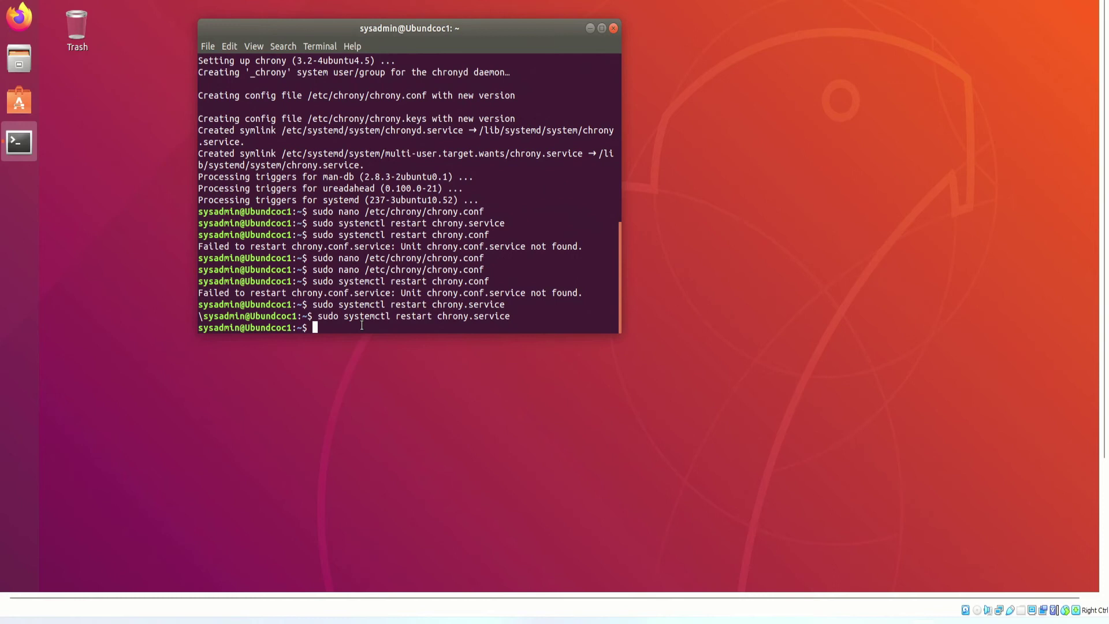
pyautogui.write('sudo ')
pyautogui.write('ufw allow ')
pyautogui.write('123')
# Step: Allow port 123 through ufw, then list the firewall status showing the new rule
pyautogui.press('Return')
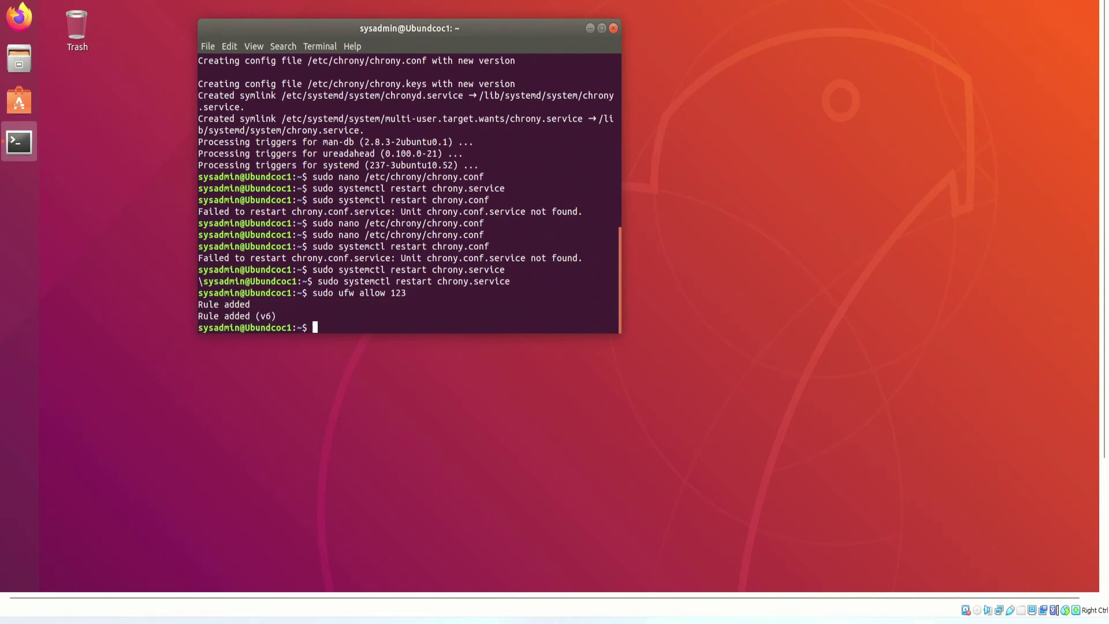
pyautogui.press('Up')
pyautogui.press('Up')
pyautogui.press('Up')
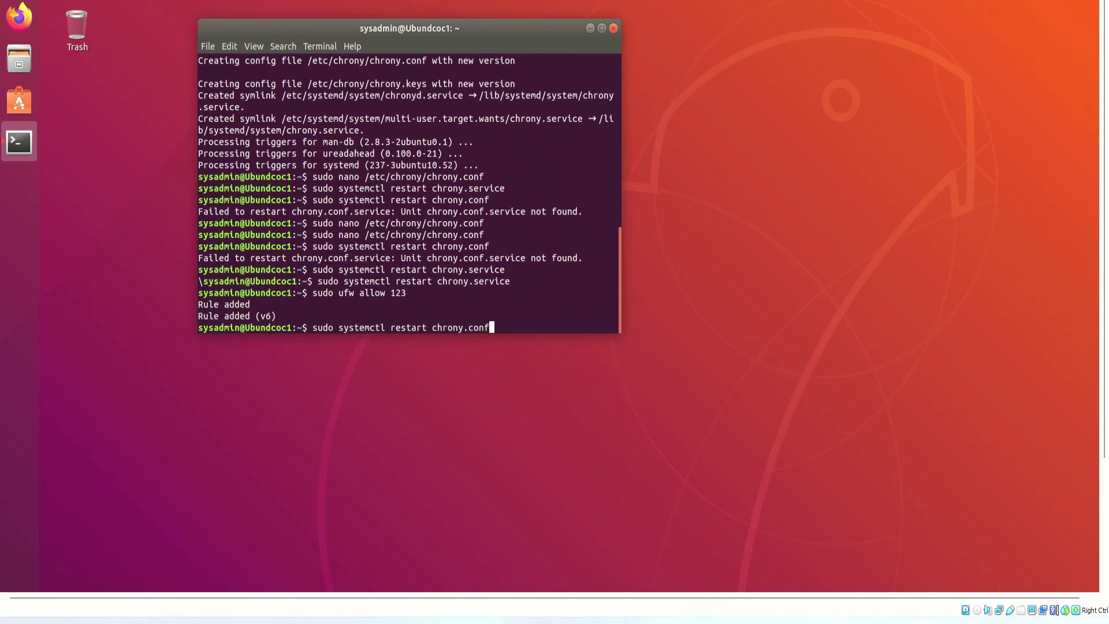
pyautogui.press('Down')
pyautogui.press('Down')
pyautogui.press('Down')
pyautogui.press('Up')
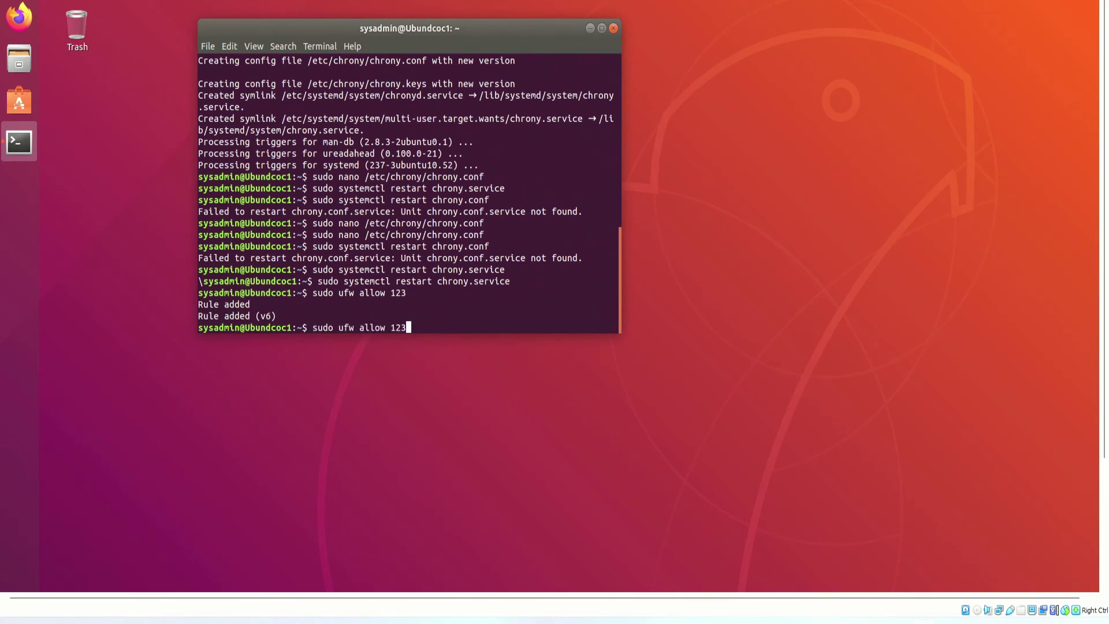
pyautogui.press('BackSpace')
pyautogui.press('BackSpace')
pyautogui.press('BackSpace')
pyautogui.press('BackSpace')
pyautogui.press('BackSpace')
pyautogui.press('BackSpace')
pyautogui.write('st')
pyautogui.write('atus')
pyautogui.press('Return')
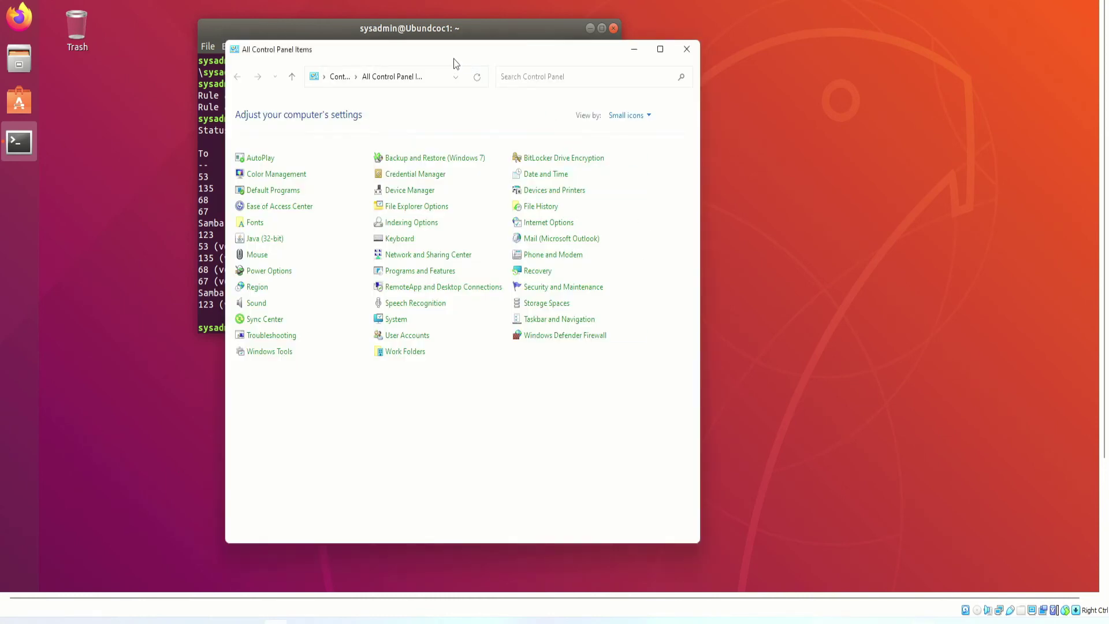
# Step: Move and resize the Control Panel window, then open Date and Time settings
pyautogui.moveTo(454, 50); pyautogui.dragTo(400, 48)
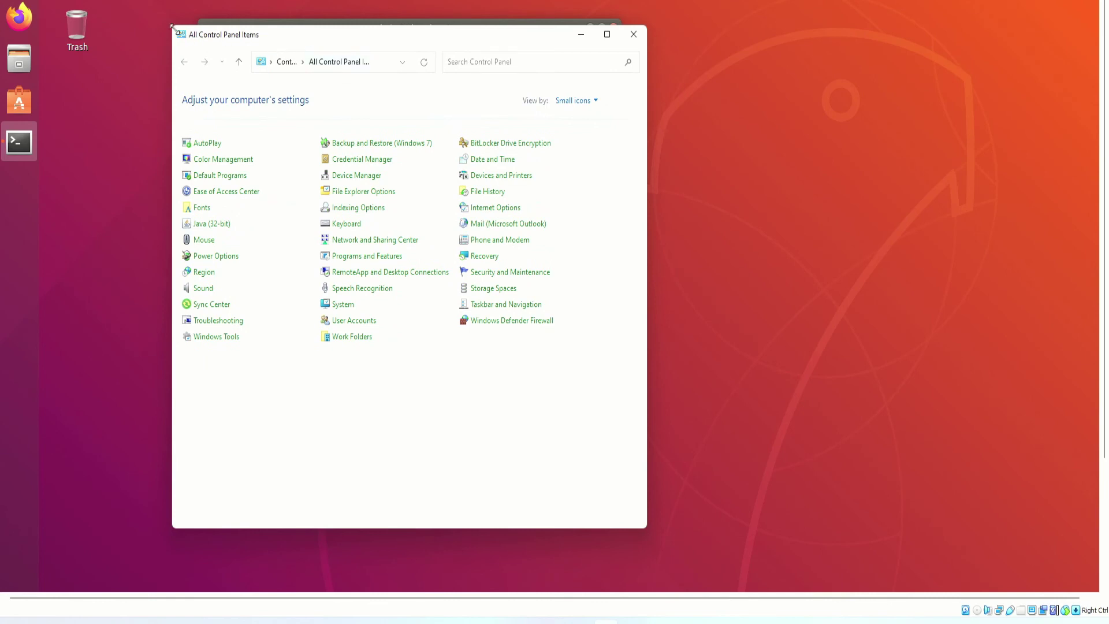
pyautogui.moveTo(174, 33); pyautogui.dragTo(128, 75)
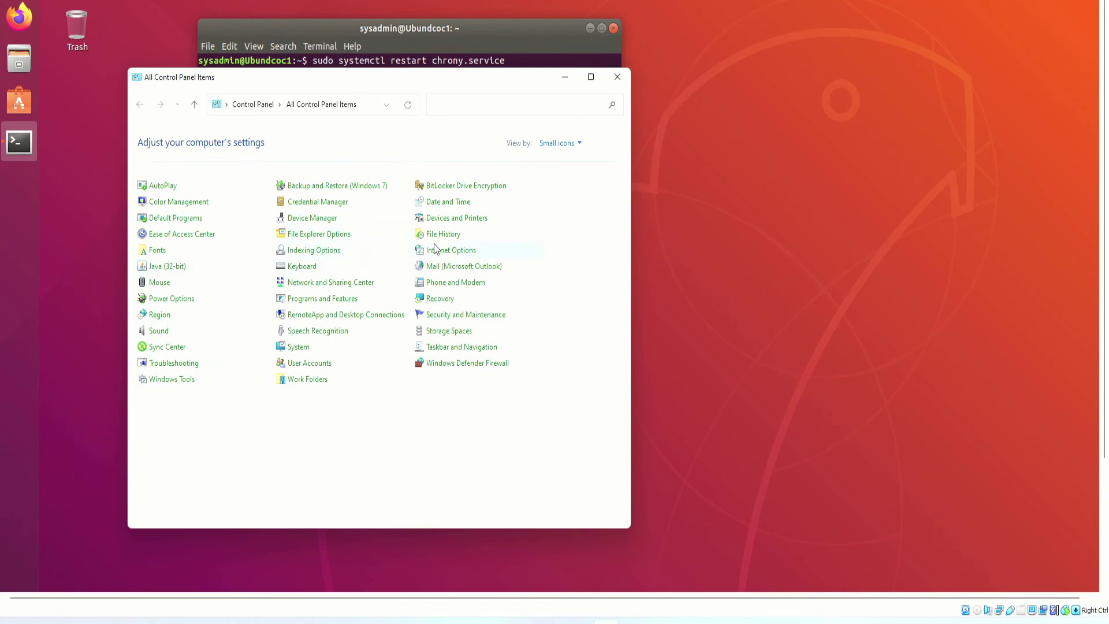
pyautogui.doubleClick(449, 202)
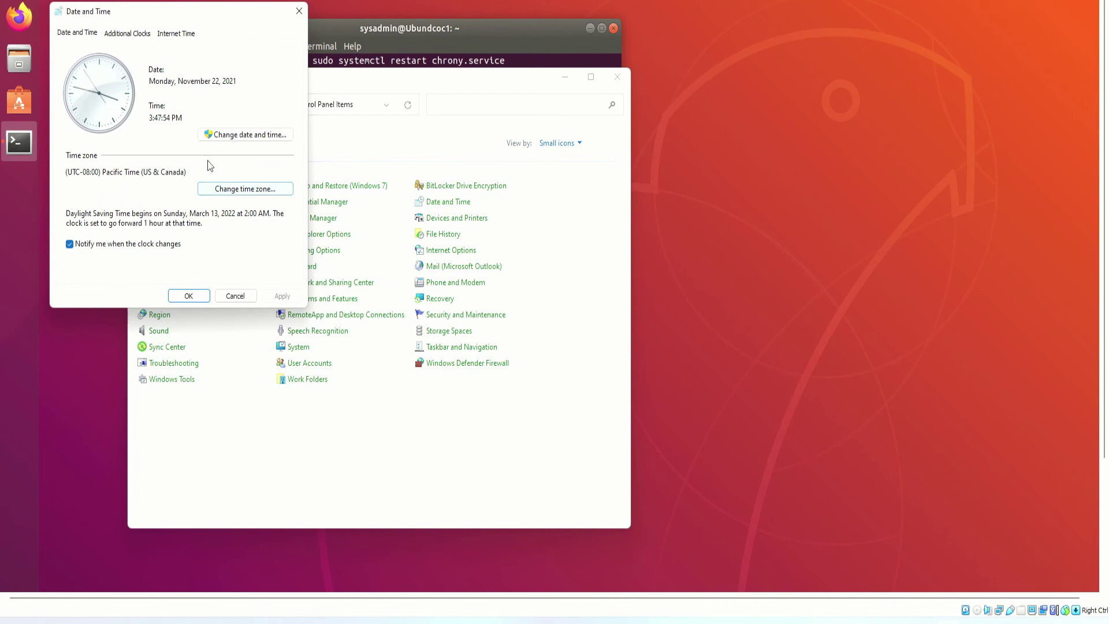
# Step: Open the Internet Time Settings dialog, currently syncing with time.windows.com
pyautogui.click(175, 33)
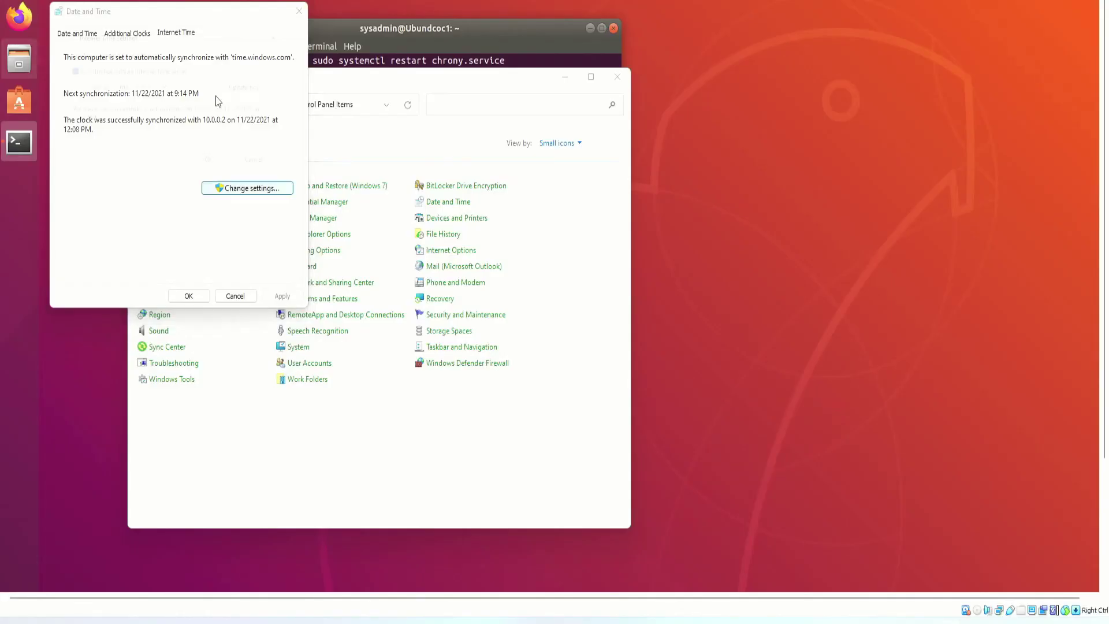
pyautogui.click(250, 188)
pyautogui.moveTo(190, 30); pyautogui.dragTo(279, 39)
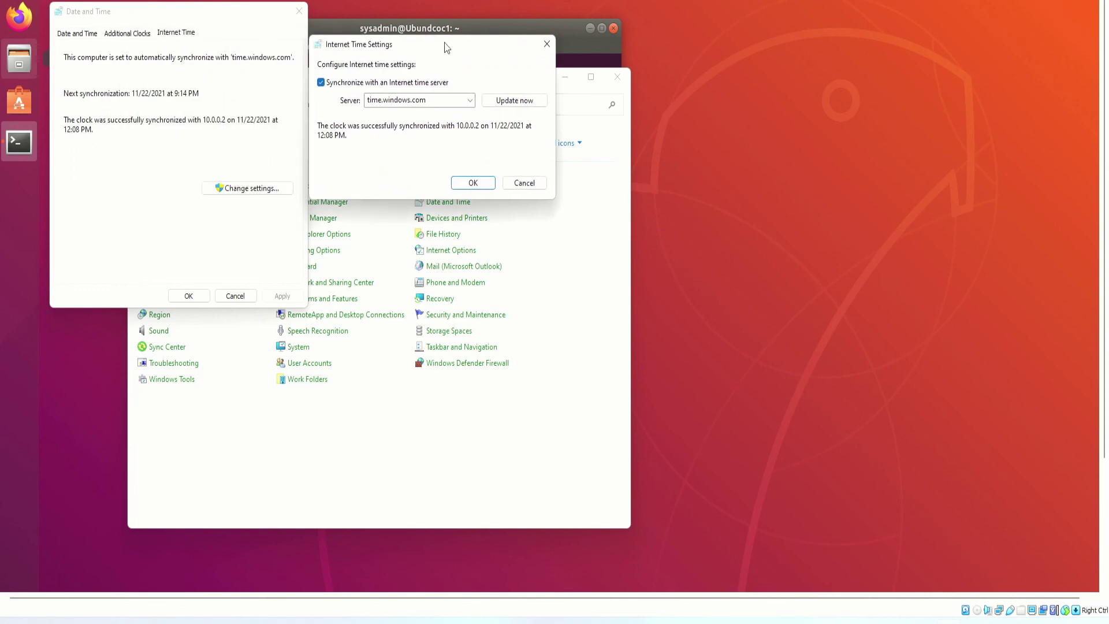
# Step: Replace time.windows.com with telifoxcorphq.local as the time server and sync now
pyautogui.click(469, 100)
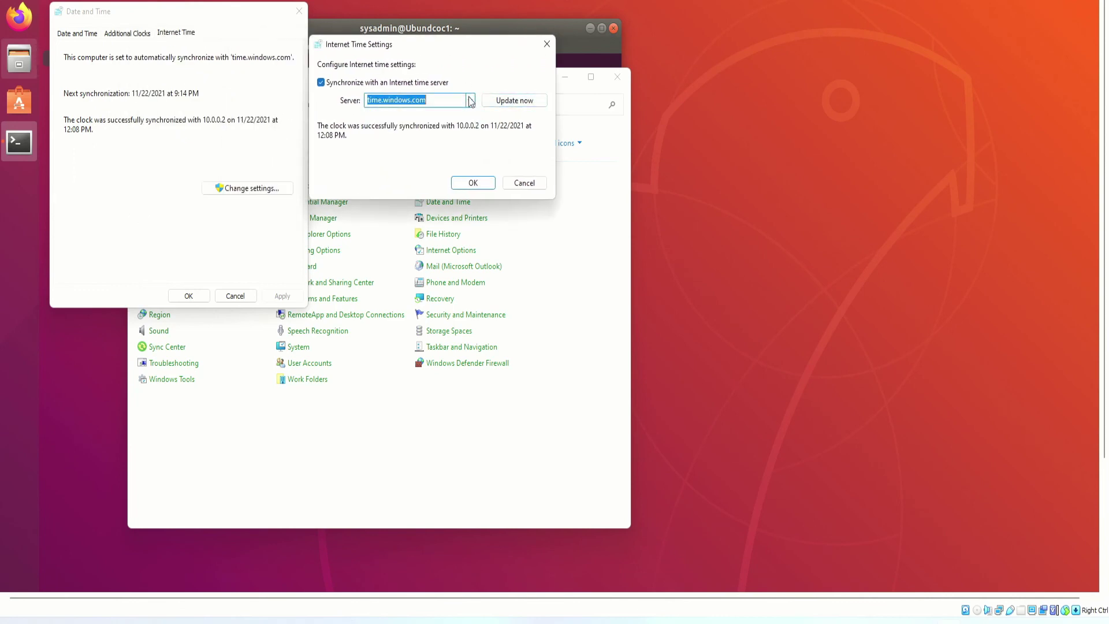
pyautogui.click(448, 101)
pyautogui.doubleClick(448, 100)
pyautogui.moveTo(375, 47)
pyautogui.mouseDown()
pyautogui.moveTo(396, 78)
pyautogui.moveTo(388, 86)
pyautogui.mouseUp()
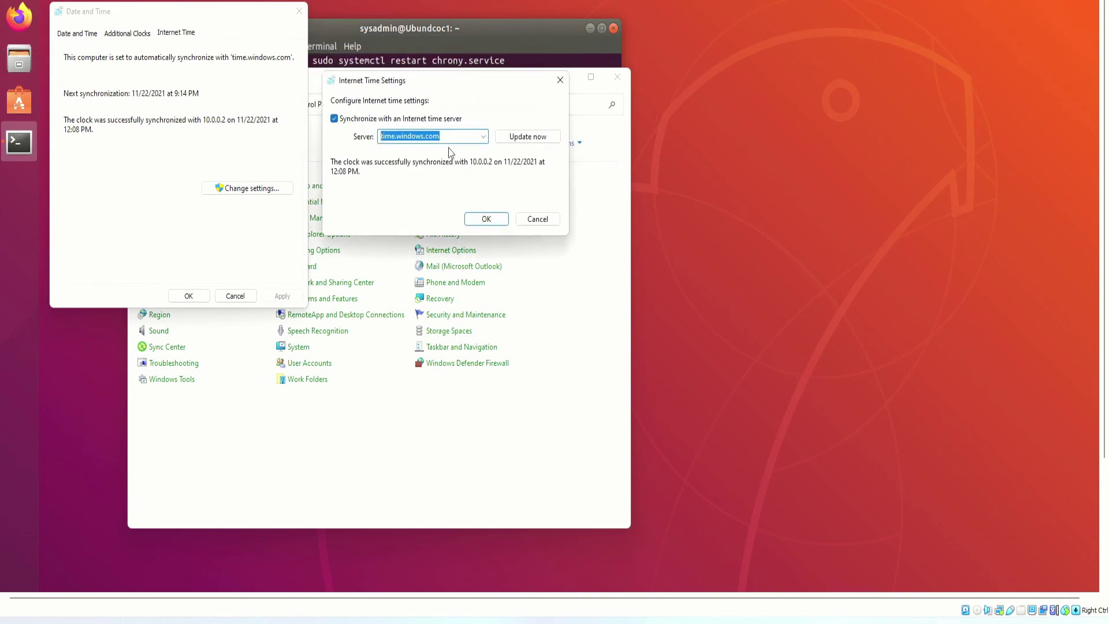
pyautogui.click(466, 138)
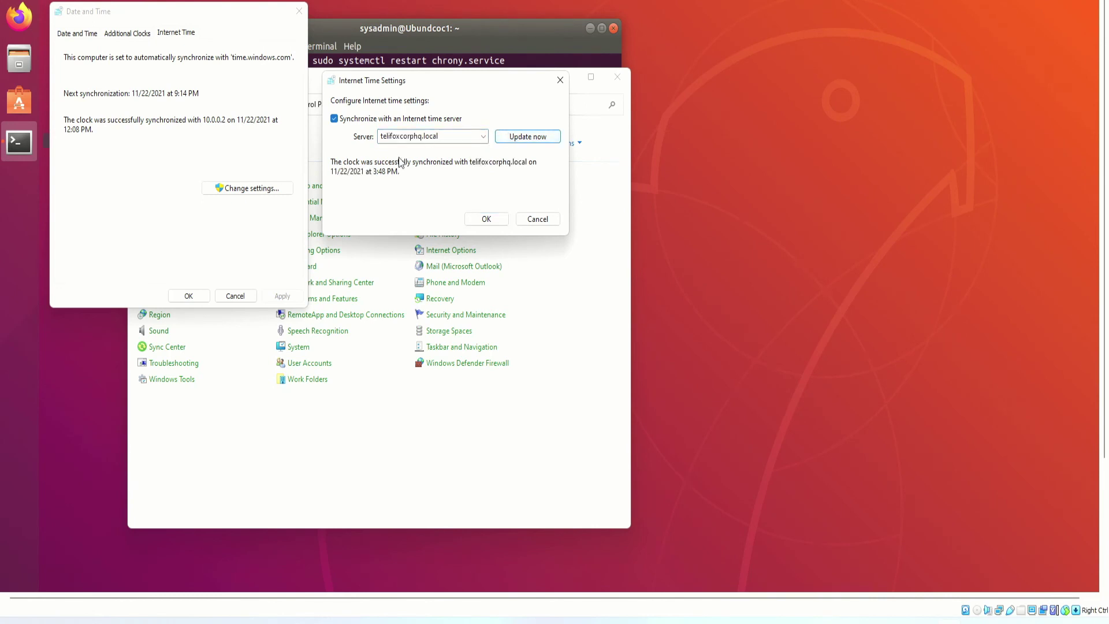
pyautogui.click(432, 136)
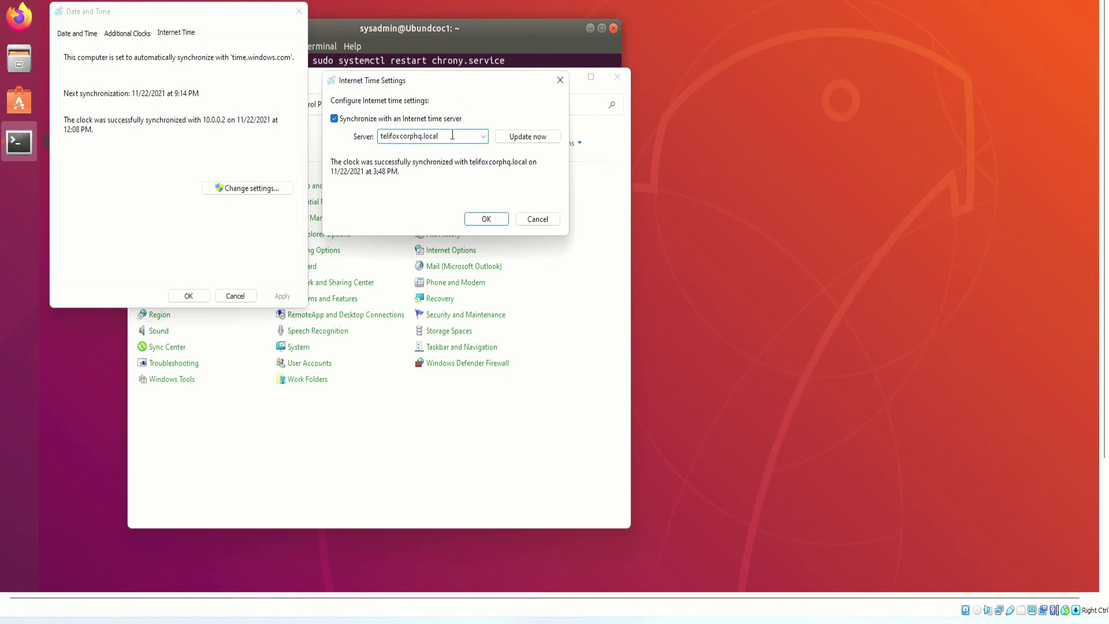
pyautogui.click(528, 136)
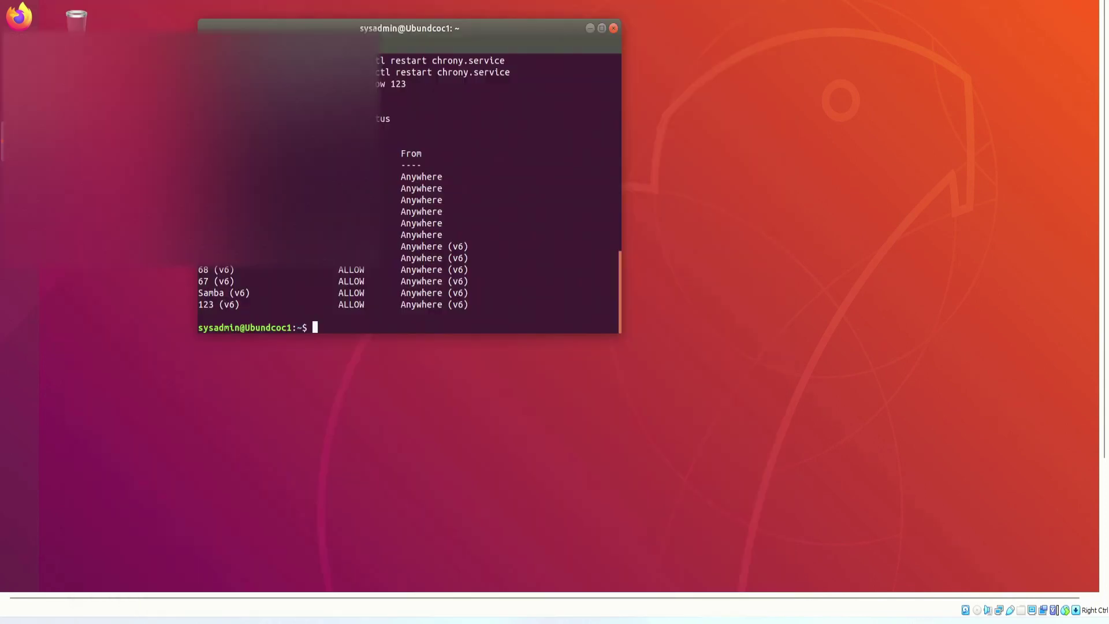
# Step: Move the terminal window to review the ufw status listing port 123
pyautogui.moveTo(416, 30); pyautogui.dragTo(355, 74)
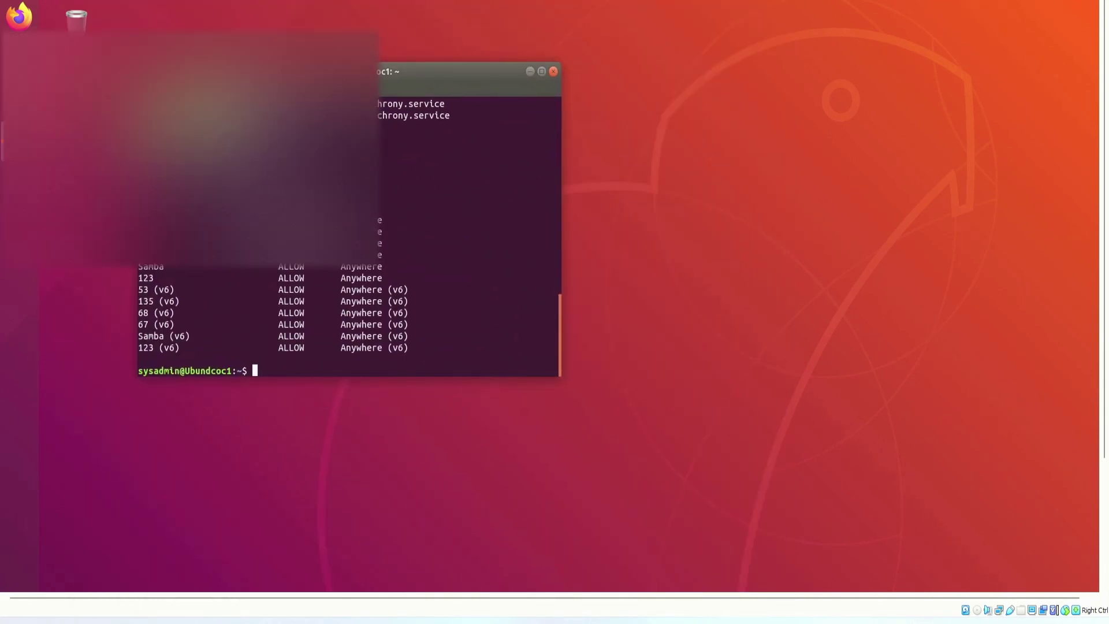